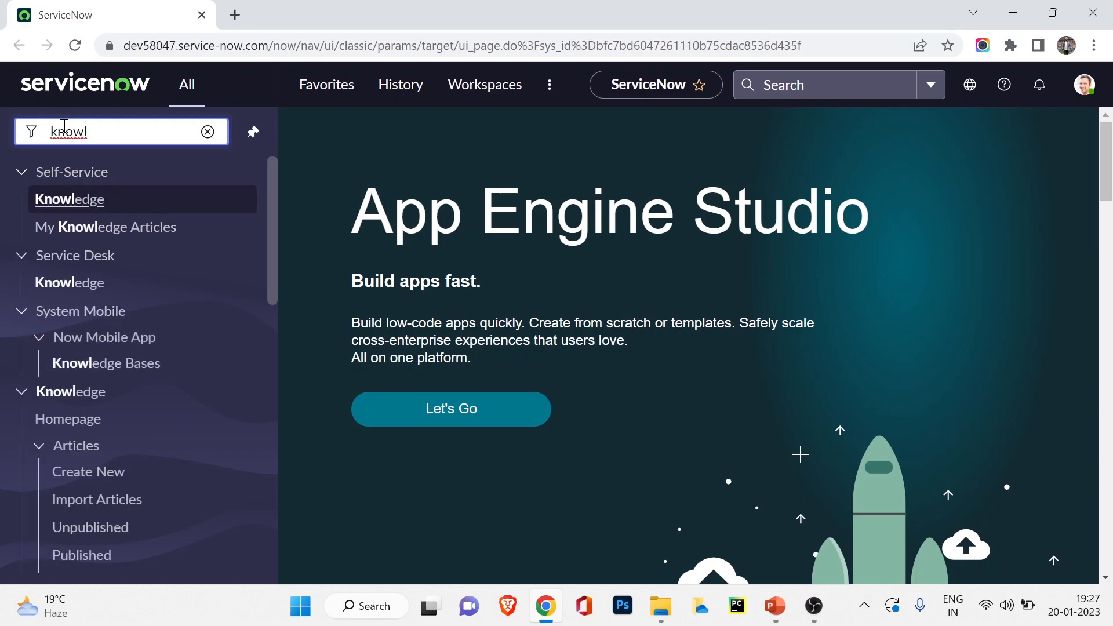
Filter the navigator for "knowledge" and open the Knowledge Homepage in a new tab
type("dge")
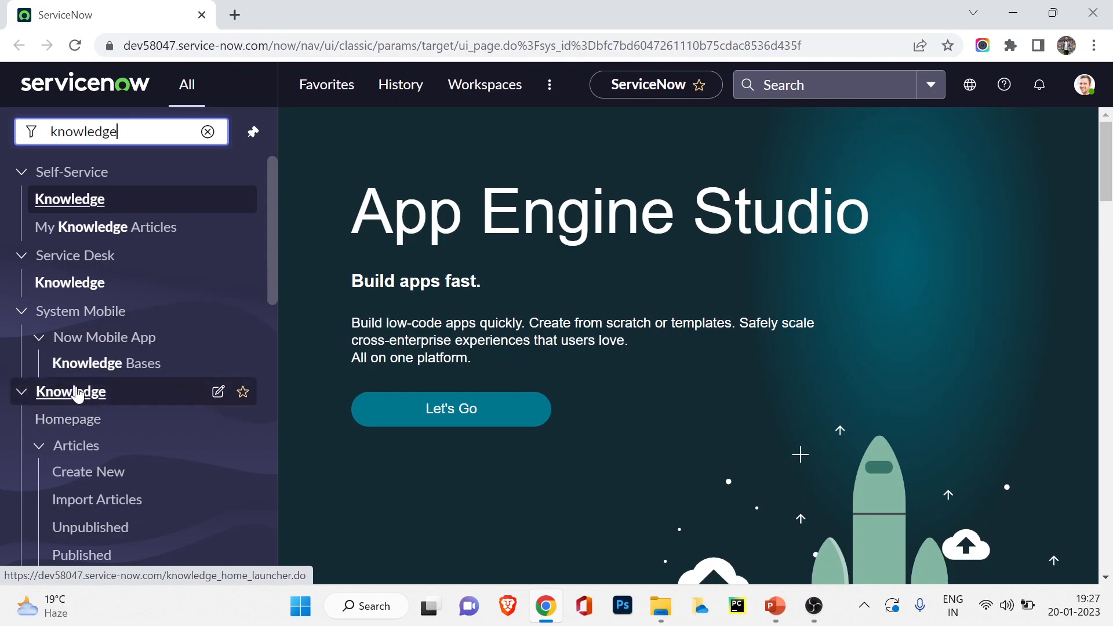
scroll(77, 318, "down", 3)
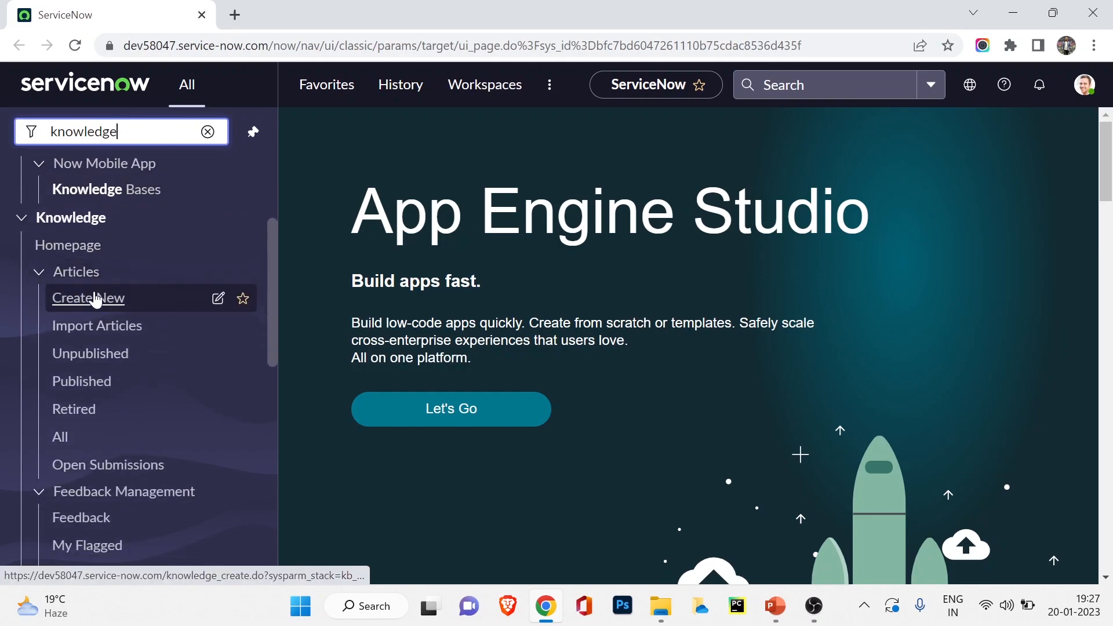
middle_click(78, 246)
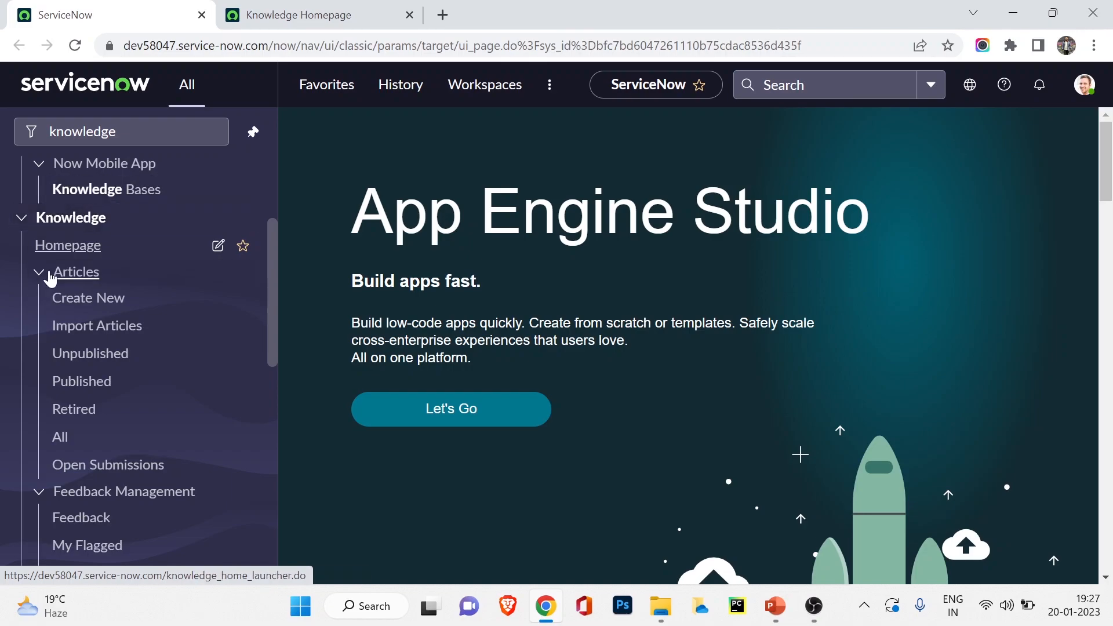
left_click(387, 10)
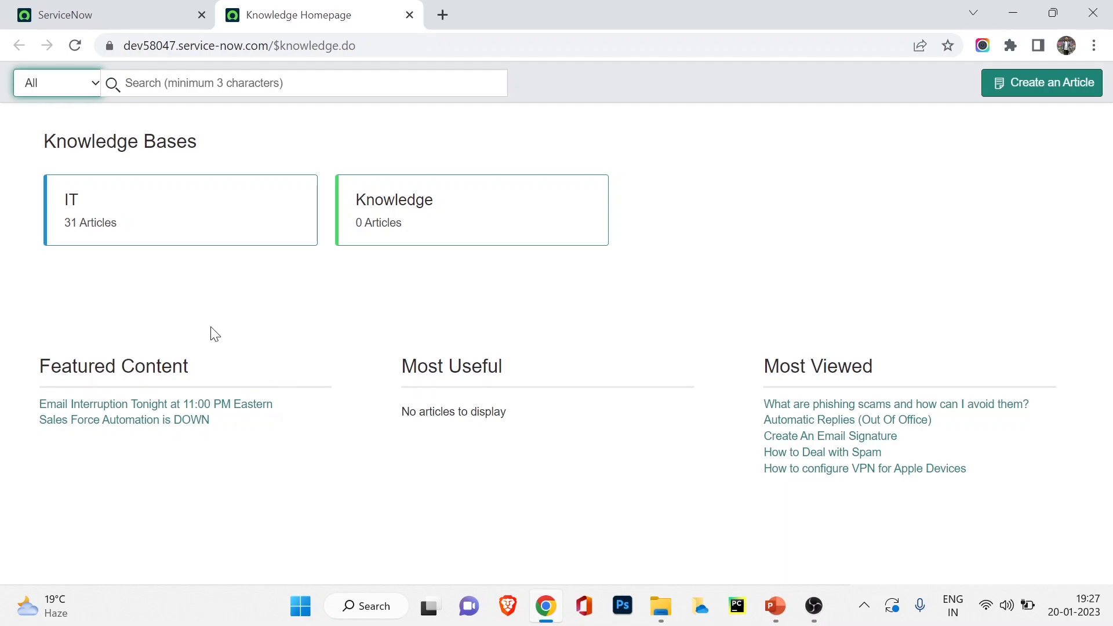
Open the IT knowledge base and view the Excel Functionality article from its Applications category
left_click(203, 231)
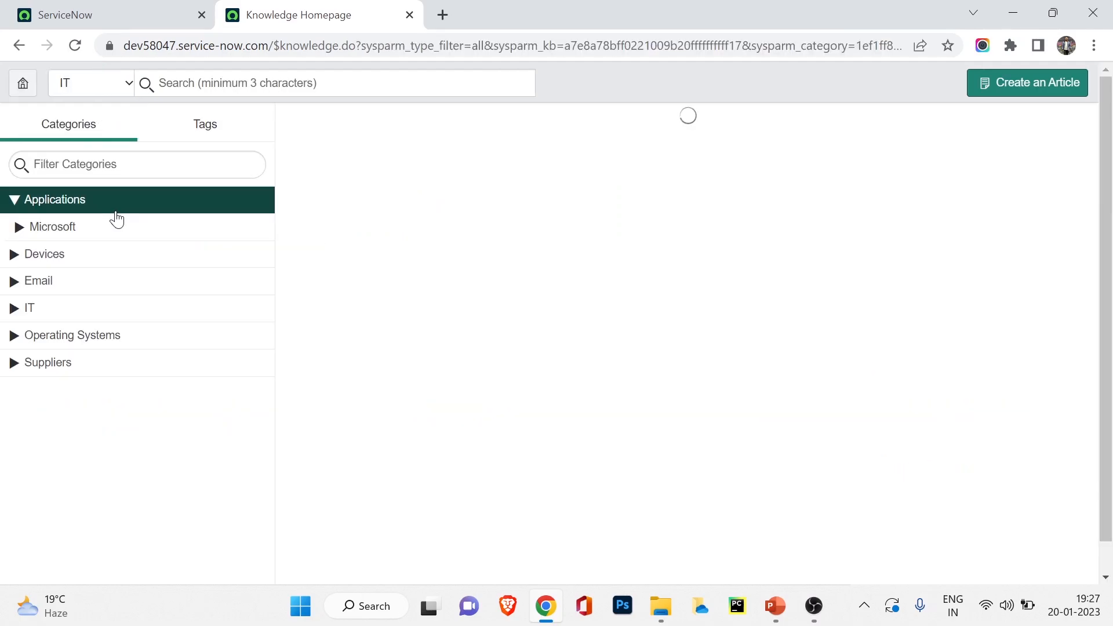
left_click(19, 45)
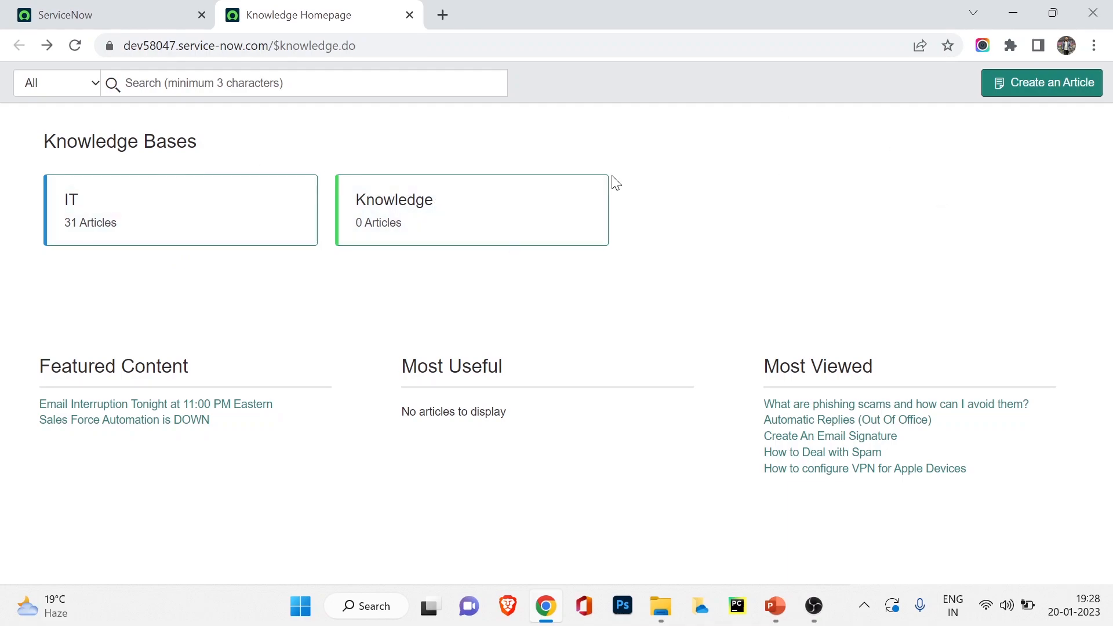
left_click(223, 220)
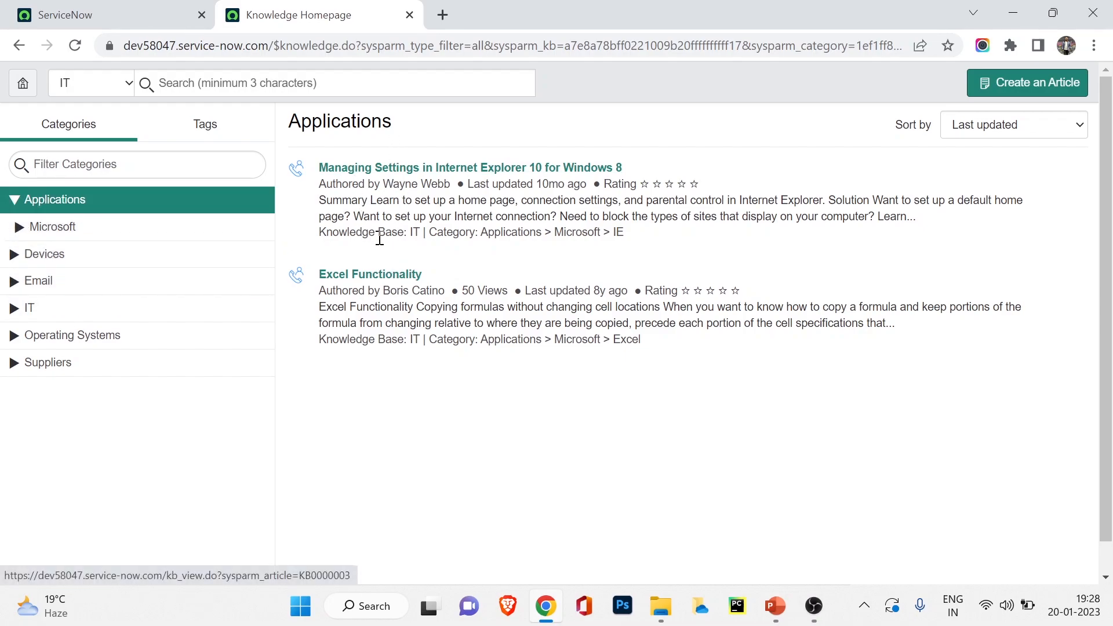
left_click(384, 276)
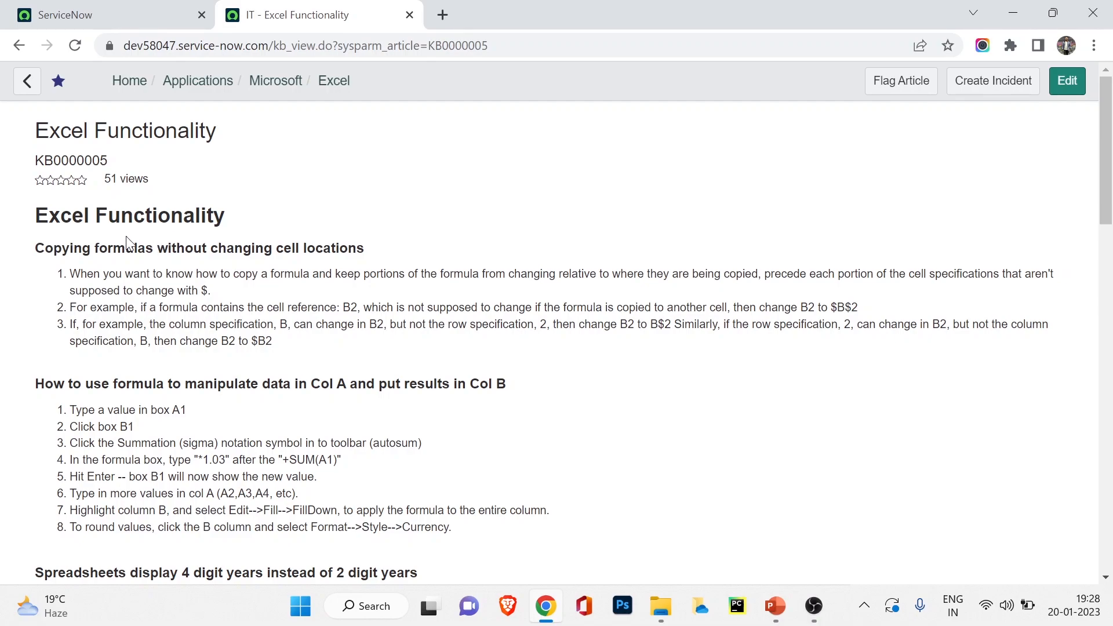
Read through the Excel Functionality article, from its formula-copying instructions down to the author details and comments
left_click_drag(38, 215, 172, 221)
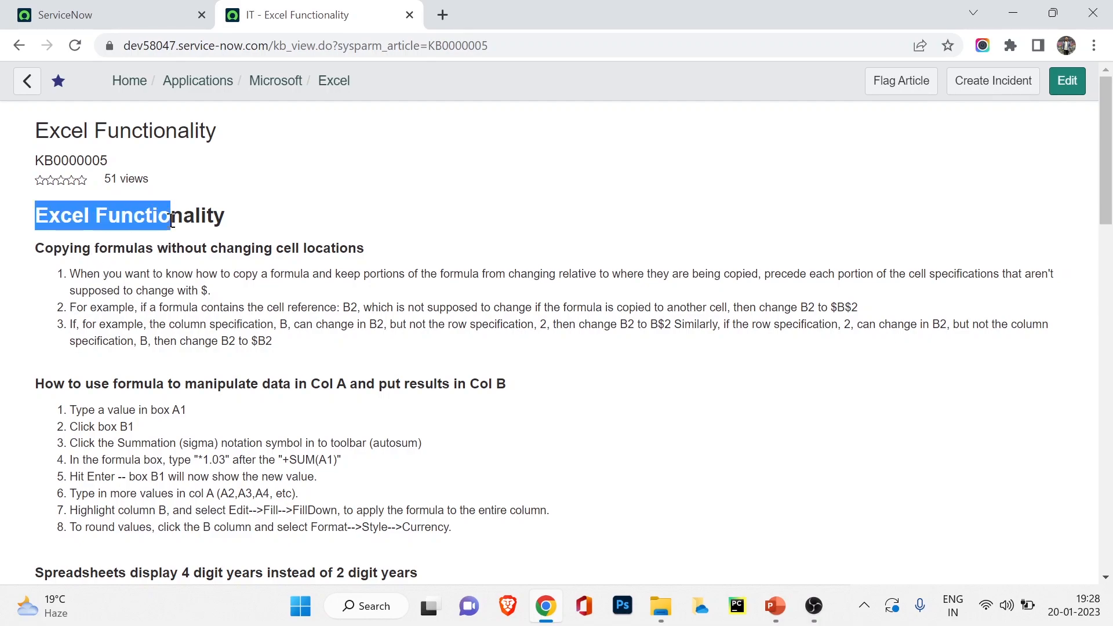
left_click(108, 239)
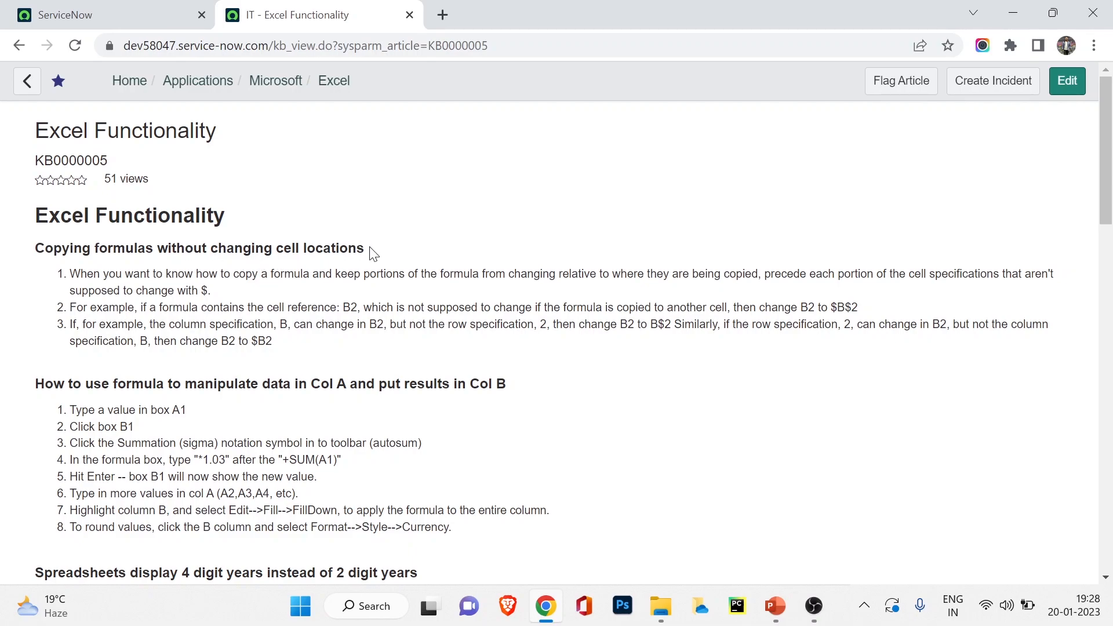
left_click_drag(373, 254, 299, 348)
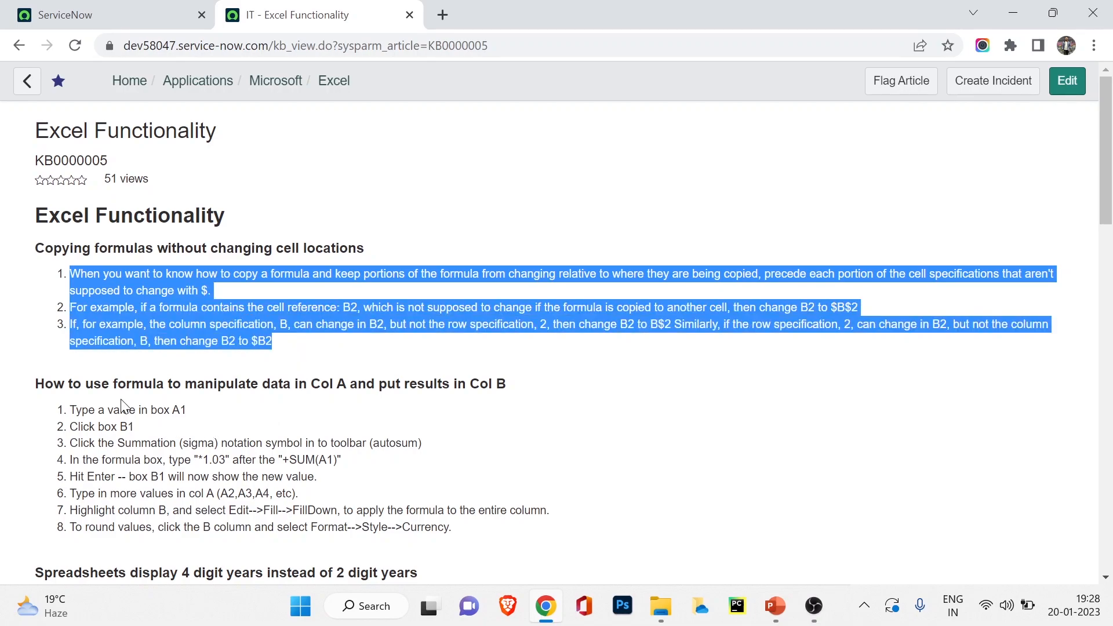
scroll(121, 406, "down", 9)
scroll(119, 404, "up", 6)
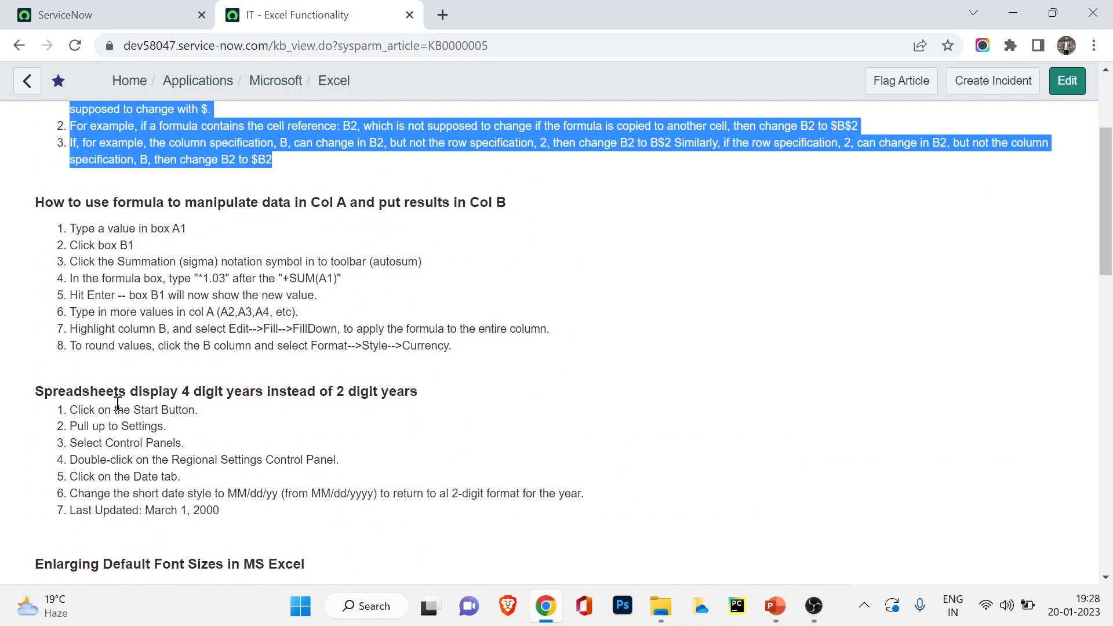
scroll(117, 403, "up", 2)
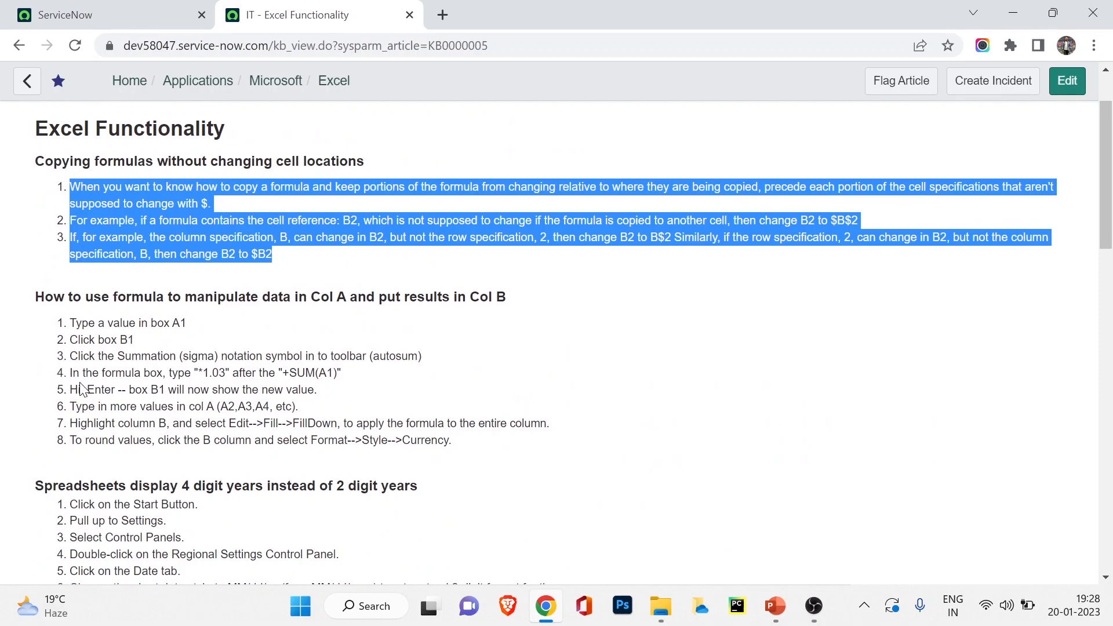
scroll(95, 382, "down", 17)
scroll(99, 371, "down", 1)
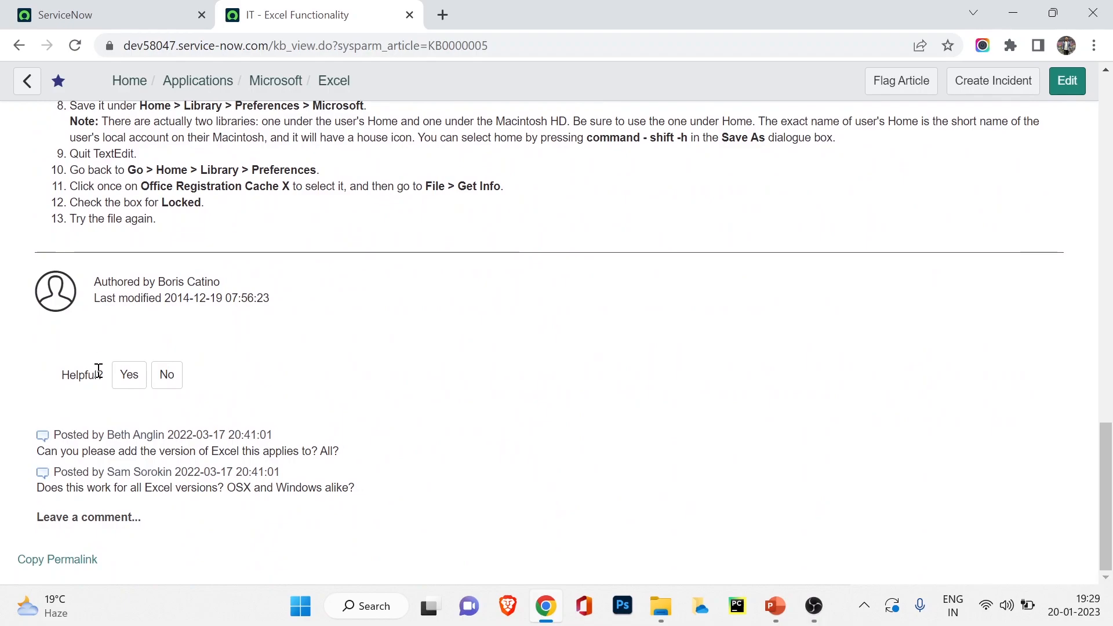
scroll(99, 371, "up", 6)
scroll(99, 372, "down", 6)
scroll(98, 371, "up", 11)
scroll(99, 371, "up", 9)
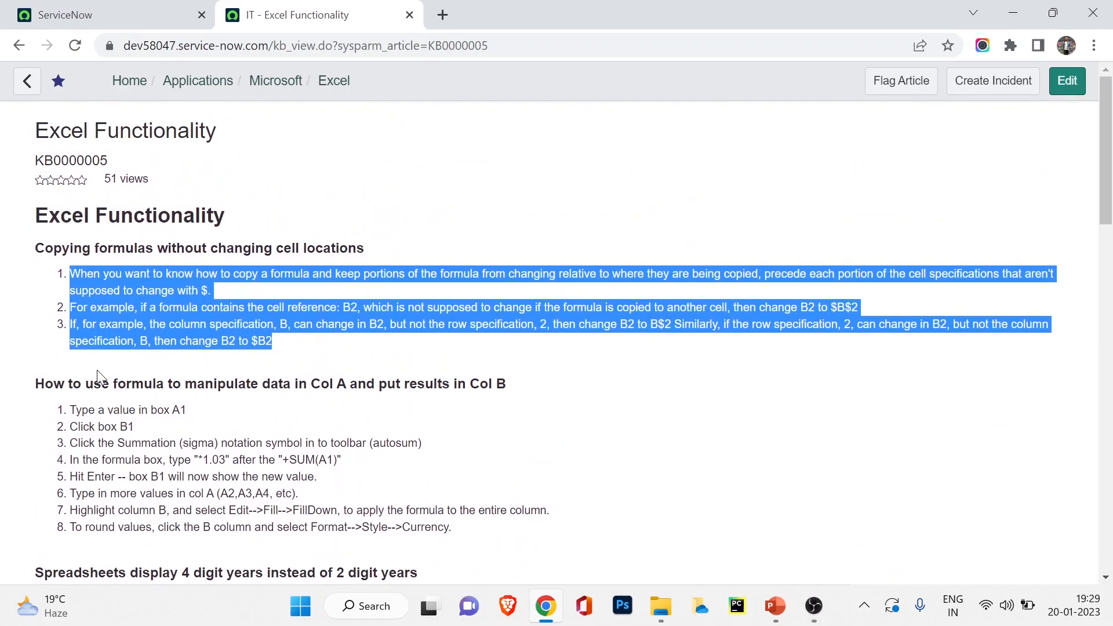
scroll(373, 432, "down", 3)
scroll(522, 289, "up", 3)
left_click(623, 196)
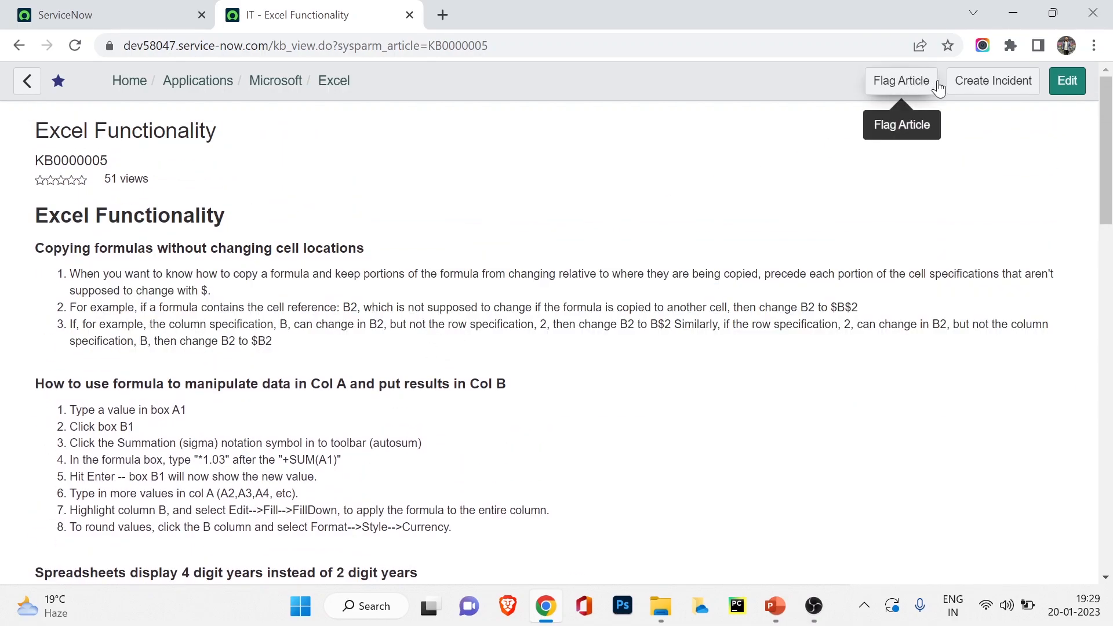
Start an incident from the article, dismiss the browser alert, inspect the prefilled additional comments, and return to the article without submitting
left_click(975, 91)
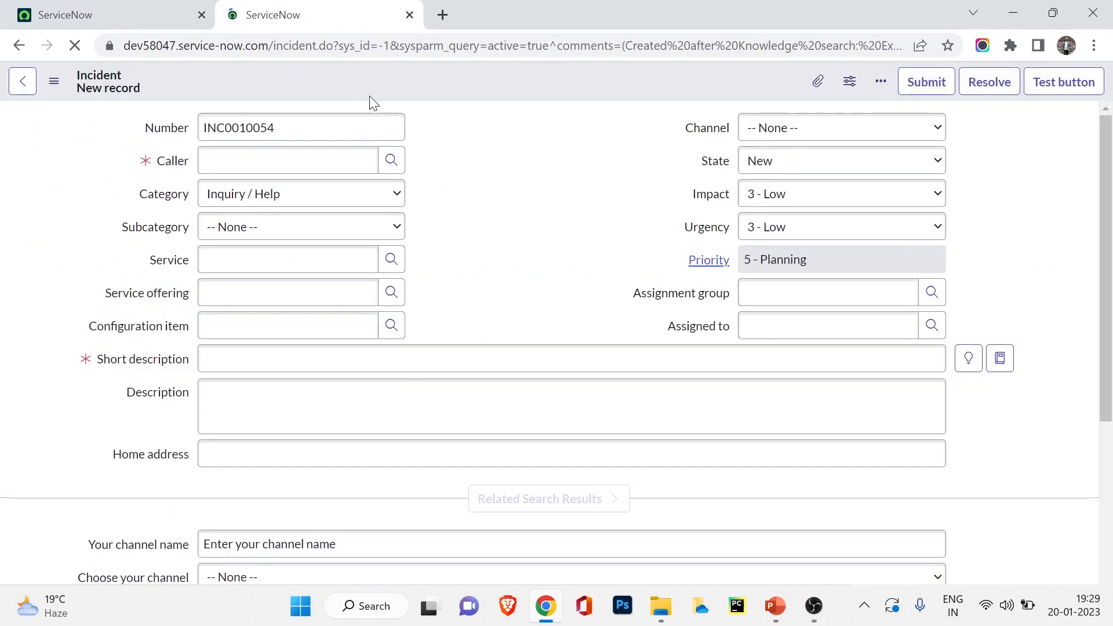
scroll(484, 164, "down", 6)
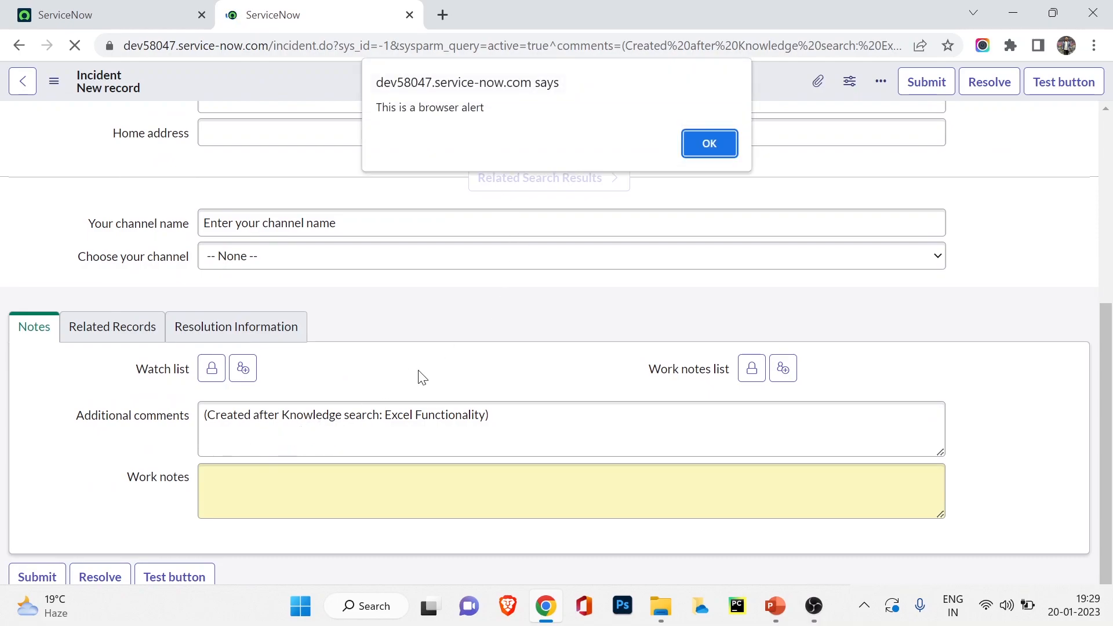
left_click(714, 142)
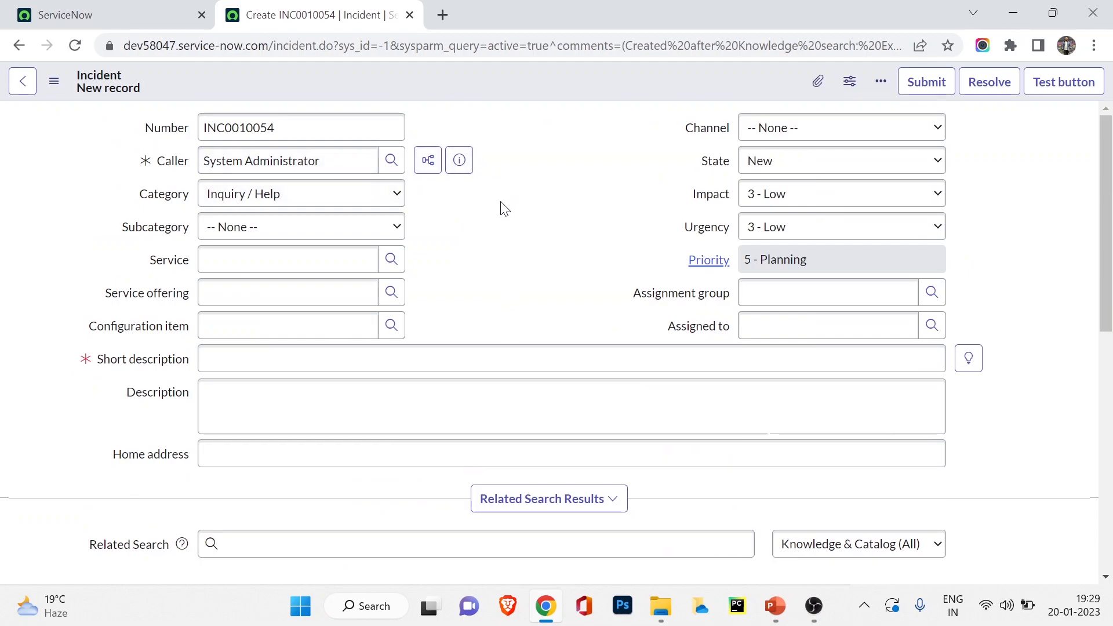
scroll(504, 209, "down", 10)
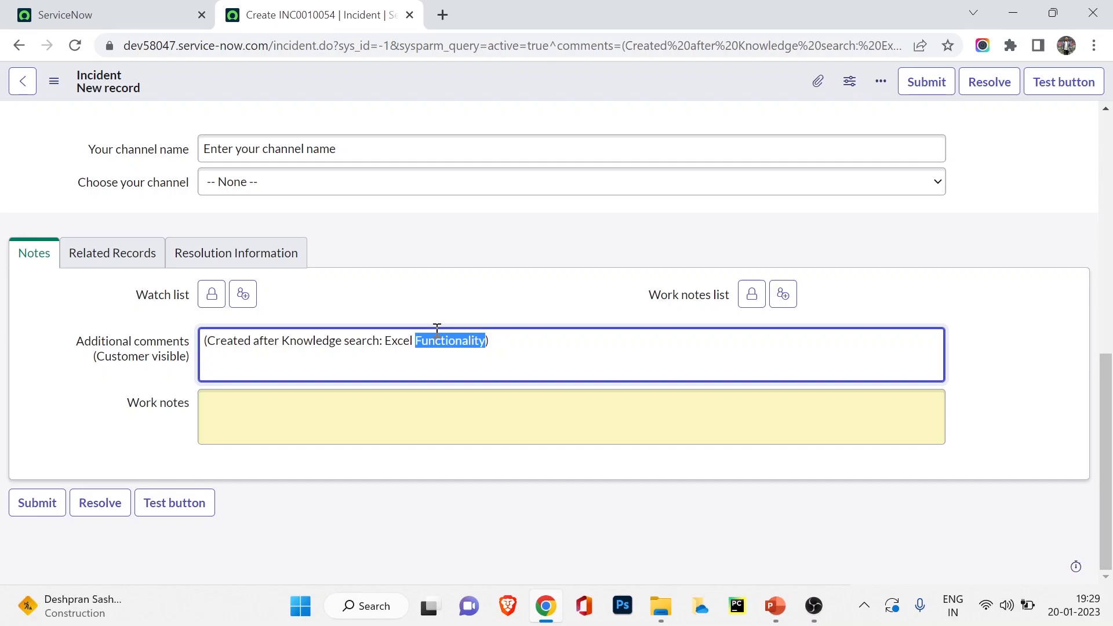
scroll(437, 330, "up", 10)
left_click(12, 48)
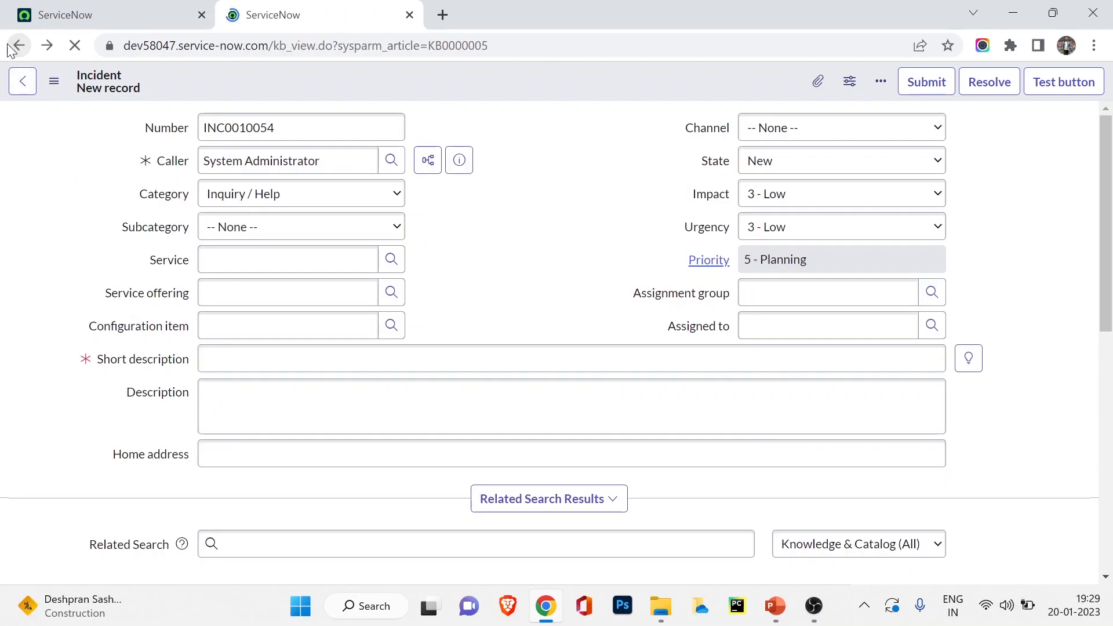
Examine the article's author and last-modified details and its Helpful voting options
scroll(124, 286, "down", 15)
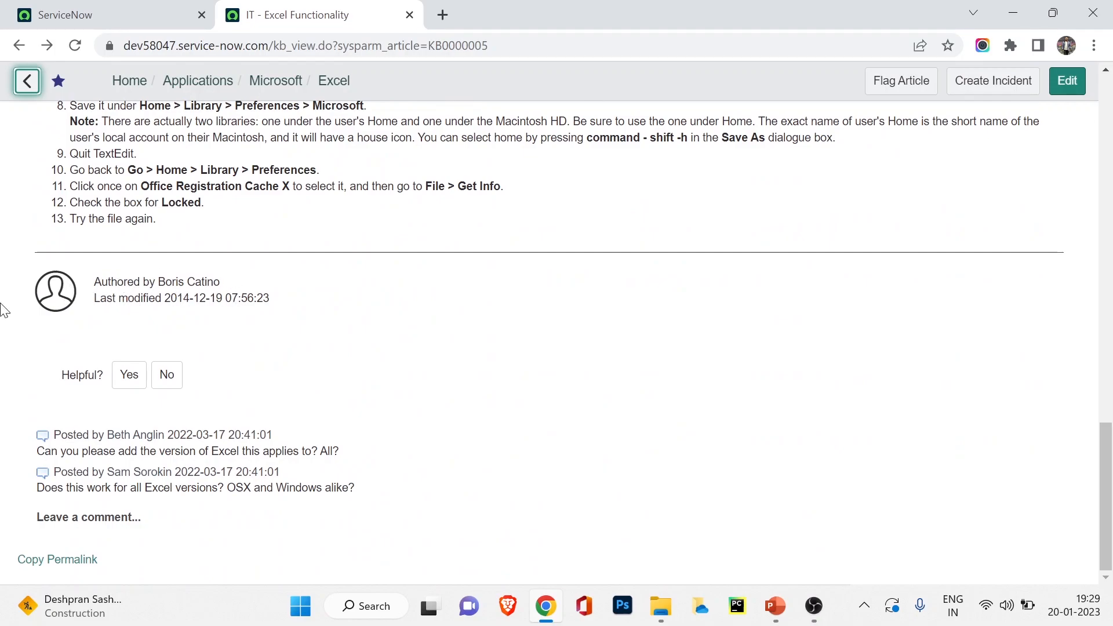
left_click_drag(97, 281, 323, 293)
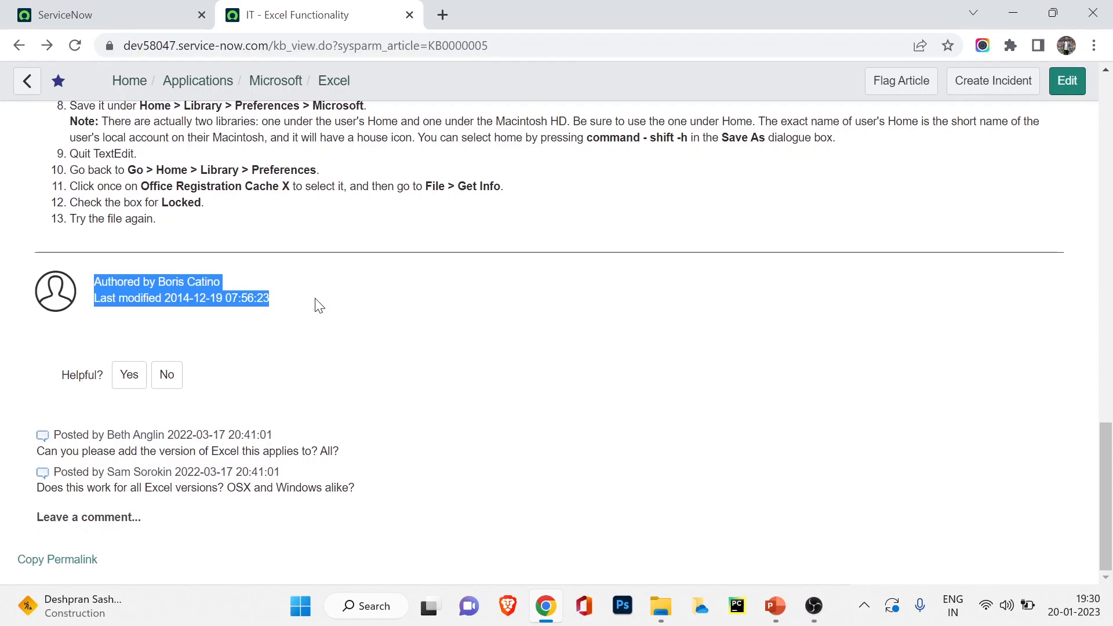
left_click(316, 304)
left_click(133, 381)
left_click(166, 377)
left_click(167, 376)
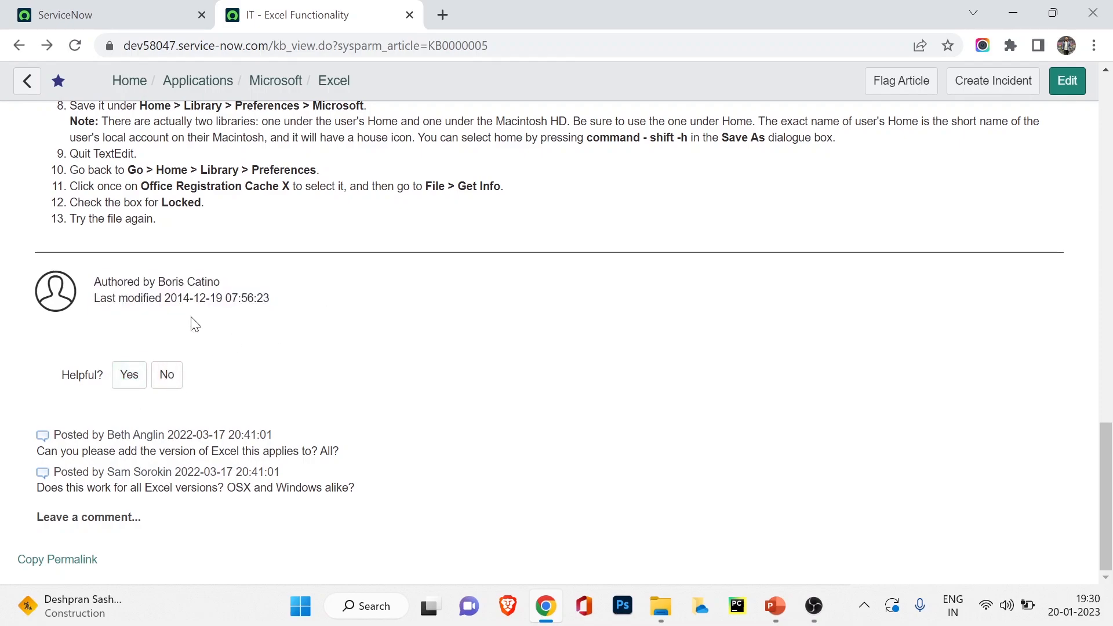
left_click(171, 374)
left_click(174, 374)
scroll(374, 152, "up", 15)
scroll(123, 229, "up", 3)
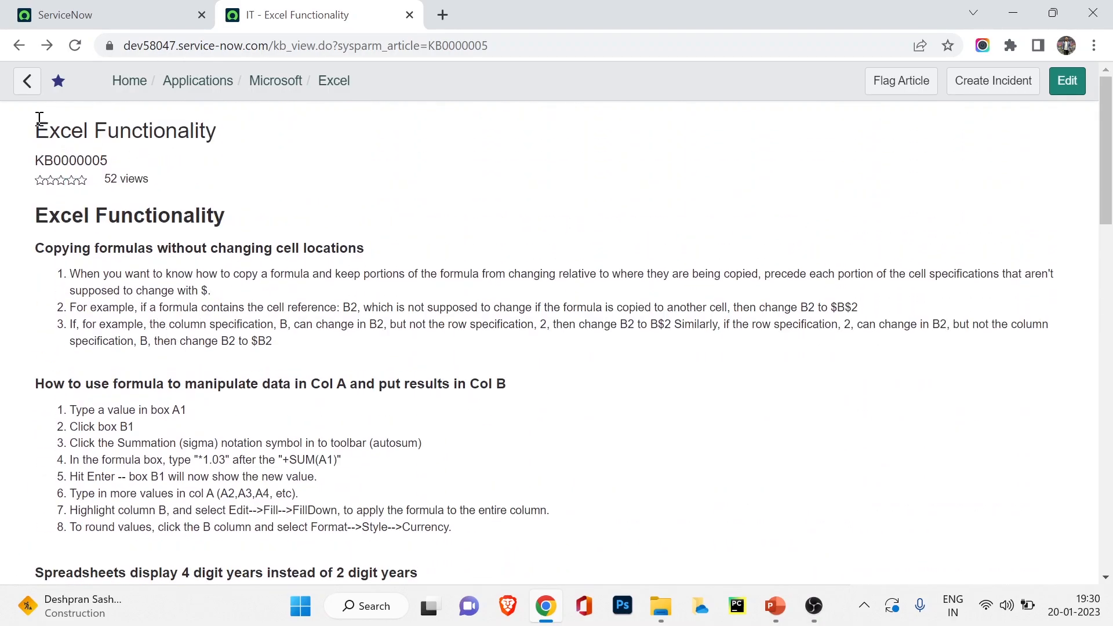
Open the list of all knowledge articles in a new tab and return the article tab to the Applications category listing
left_click(27, 81)
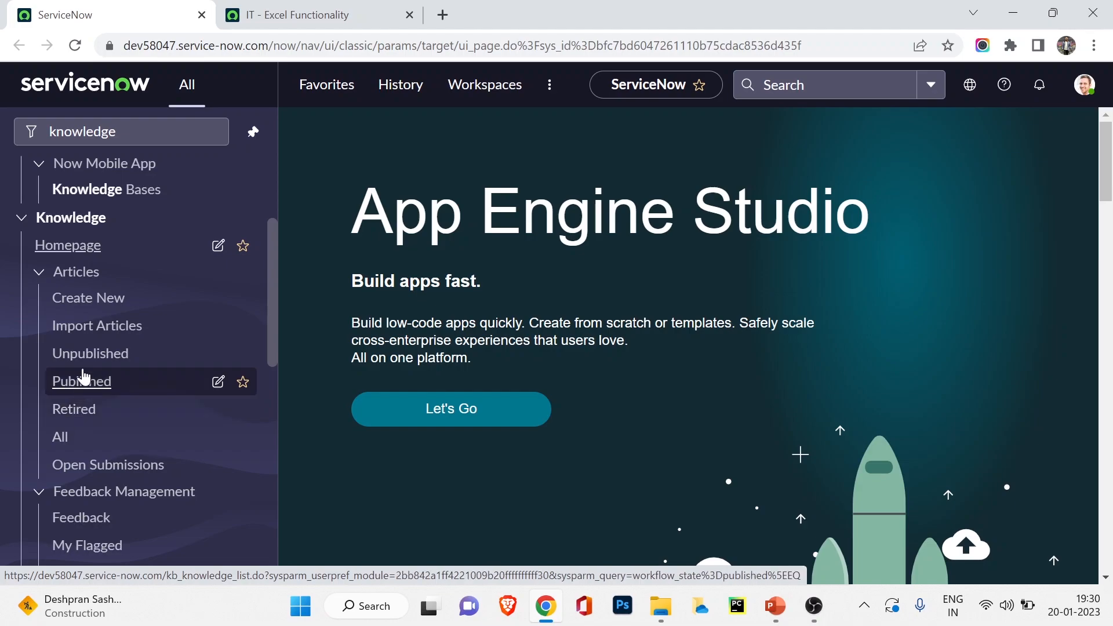
middle_click(67, 436)
left_click(458, 15)
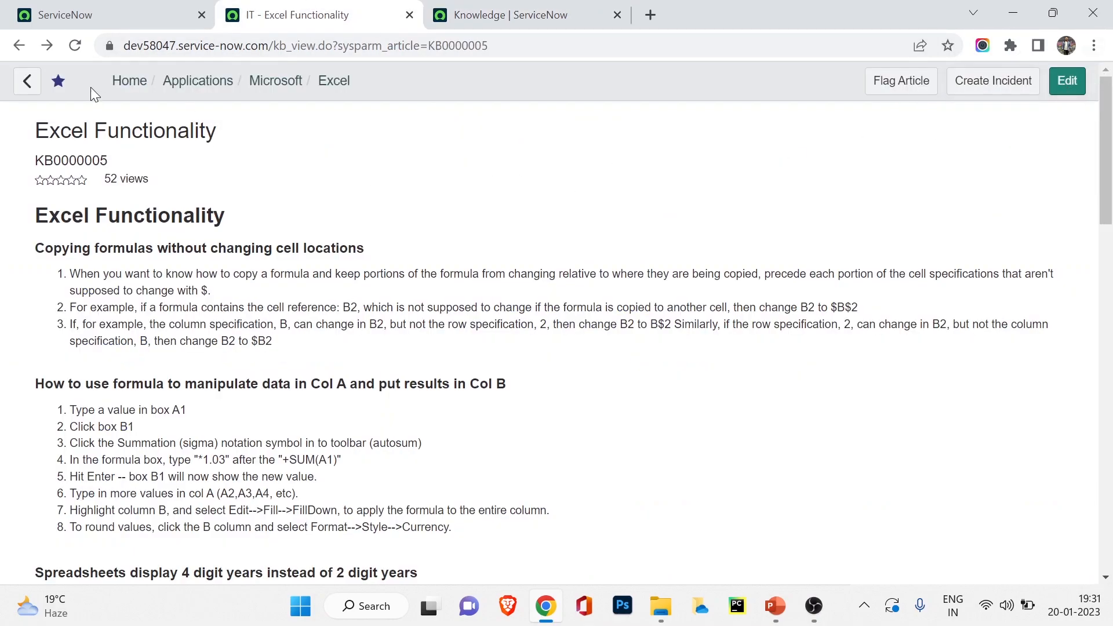
left_click(28, 89)
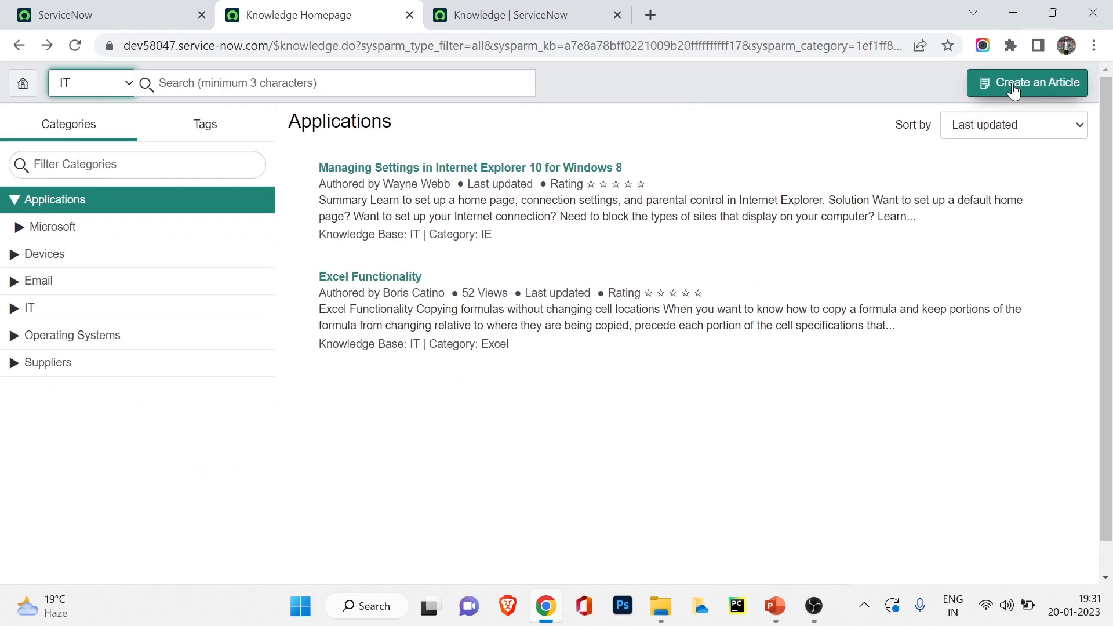
left_click(583, 26)
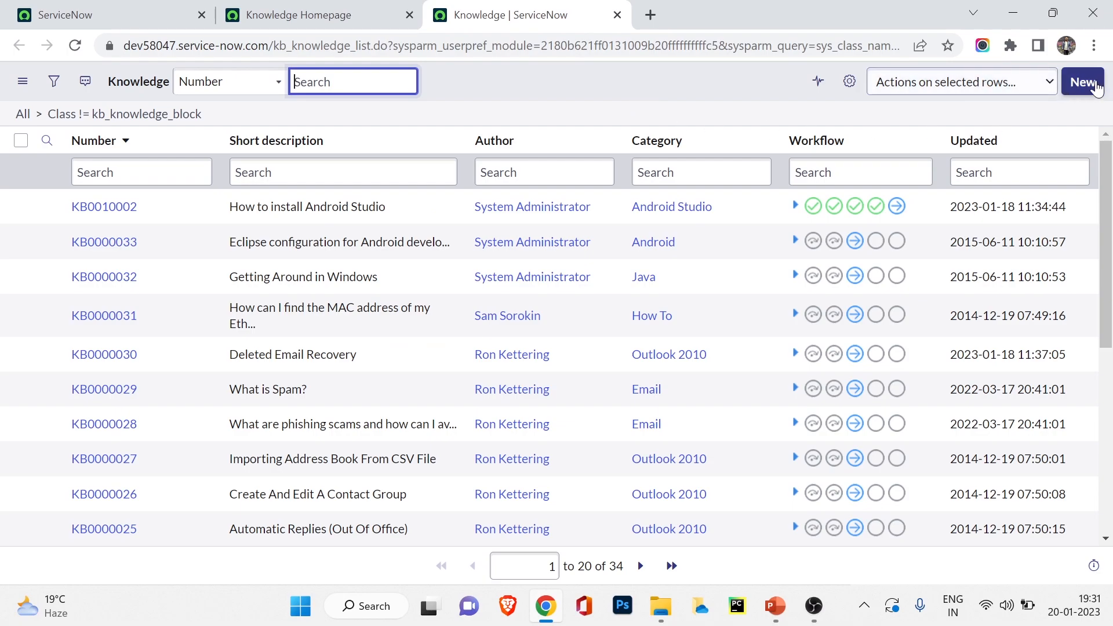
Create a new knowledge article record and set its knowledge base to IT
left_click(1098, 84)
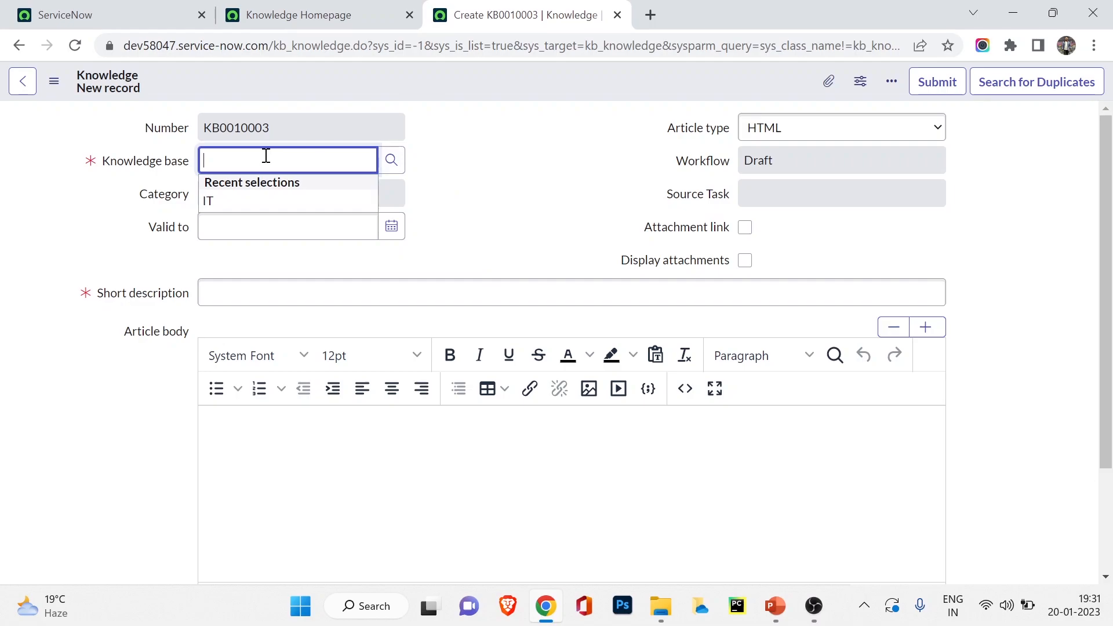
left_click(391, 161)
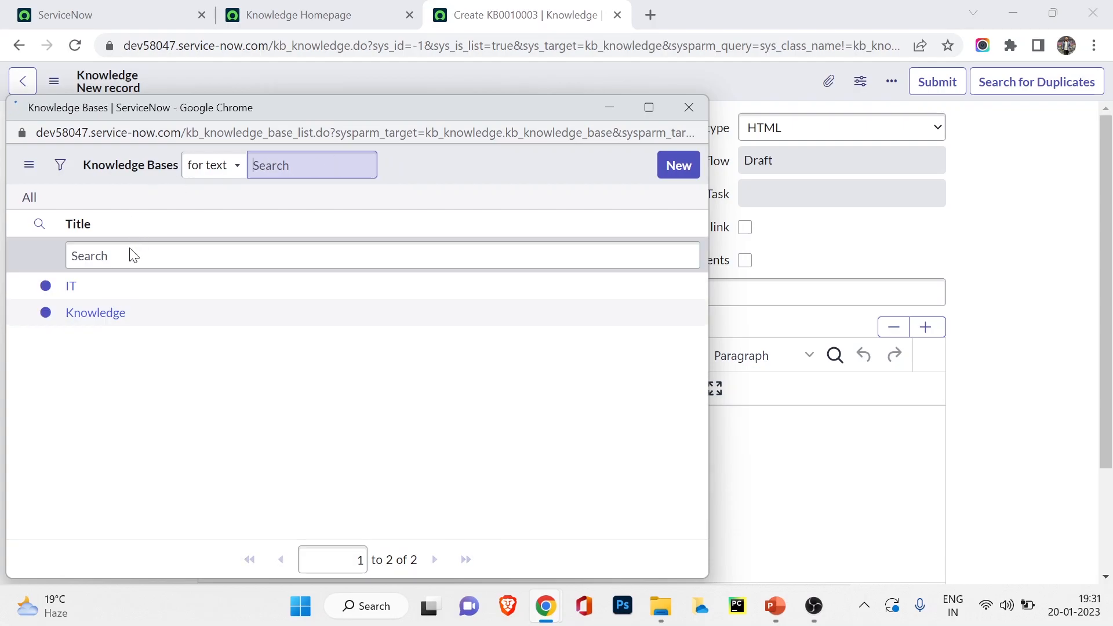
left_click(71, 287)
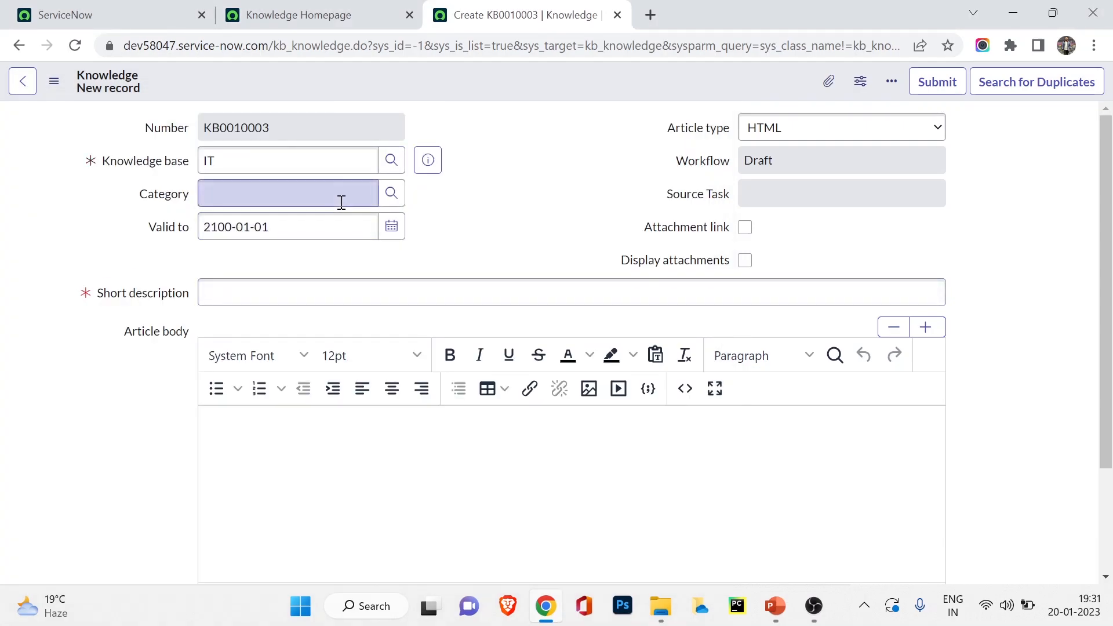
Add a new category named Mobile under Email > Outlook and assign it as the article's category
left_click(342, 203)
left_click(392, 194)
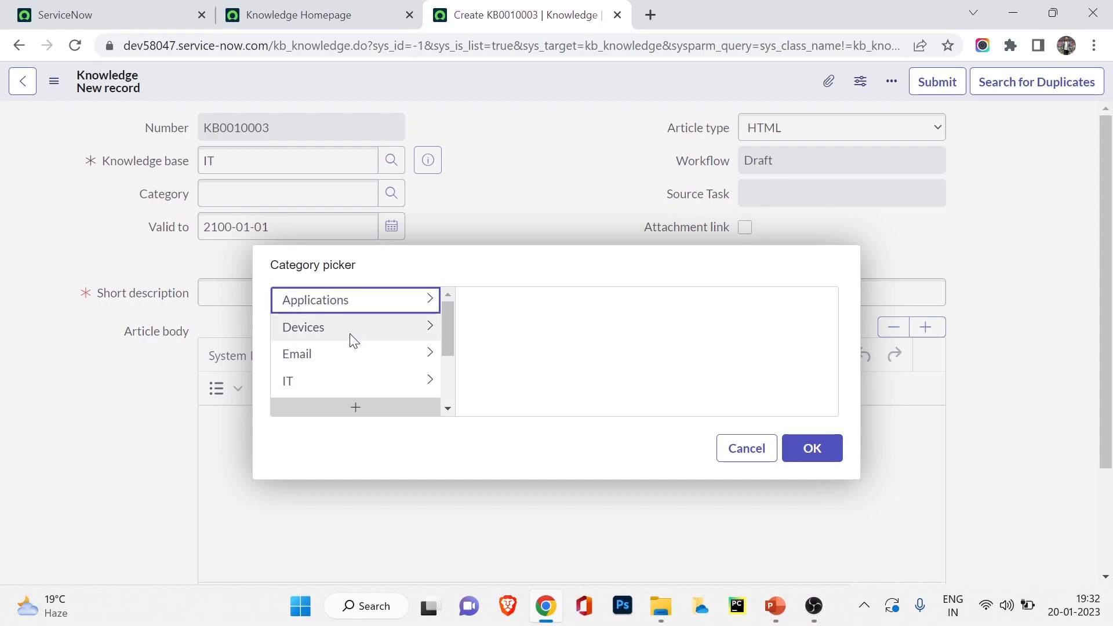
scroll(350, 336, "down", 2)
scroll(342, 329, "up", 2)
left_click(365, 346)
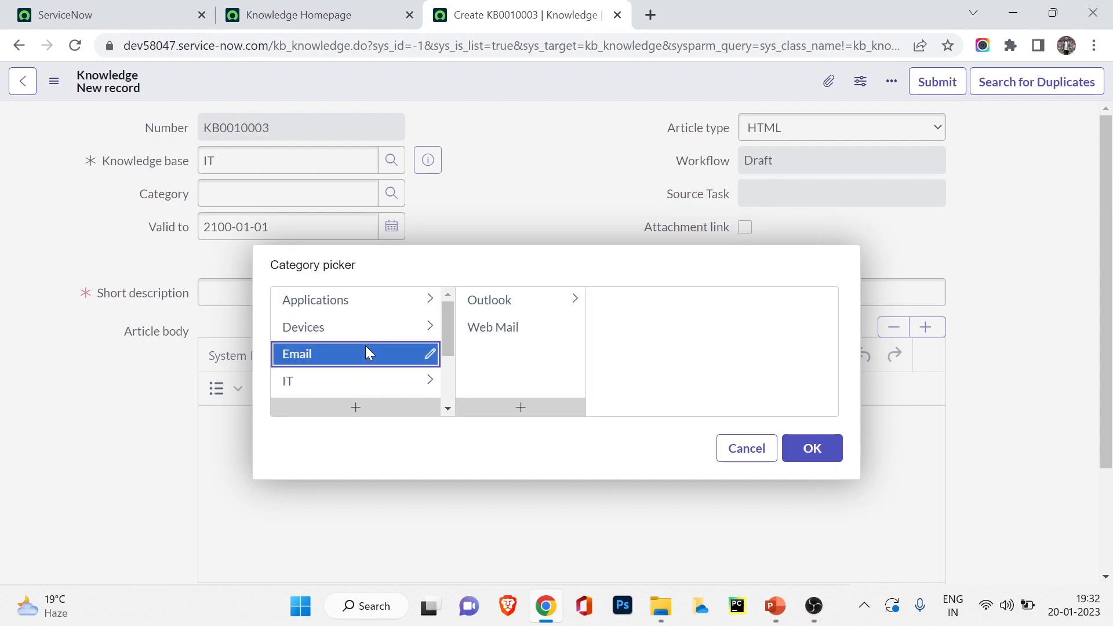
left_click(513, 300)
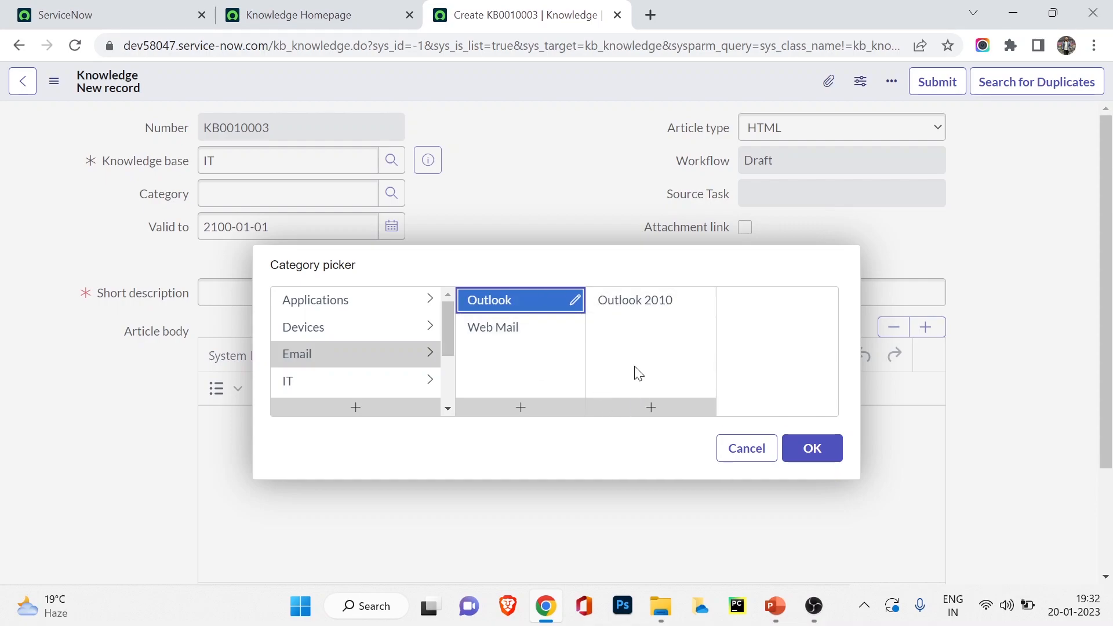
left_click(670, 407)
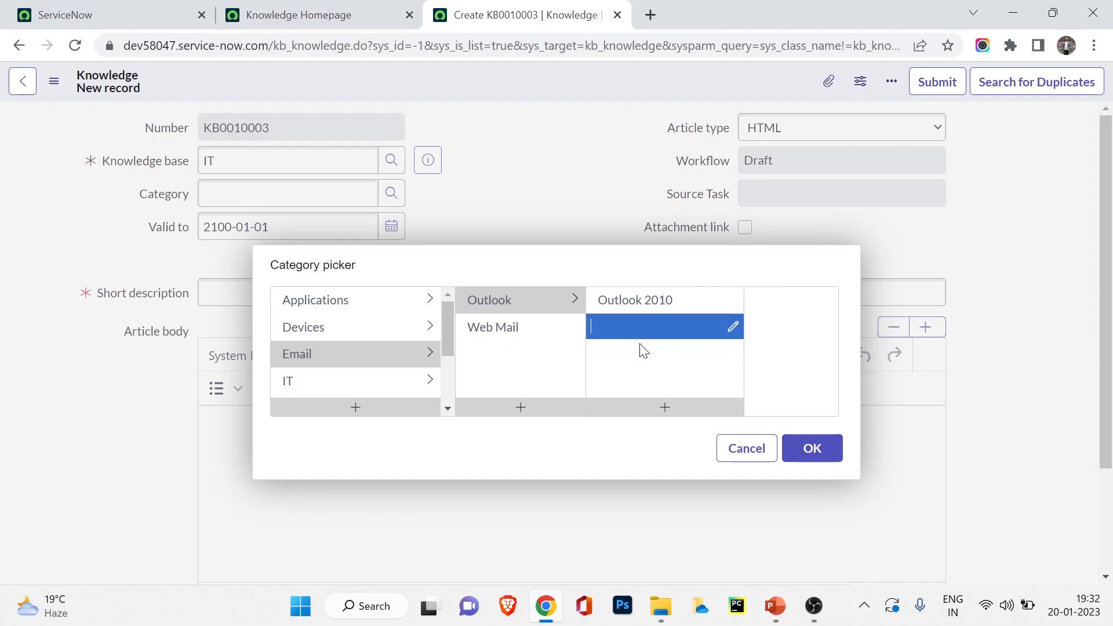
type("Mobn")
type("e")
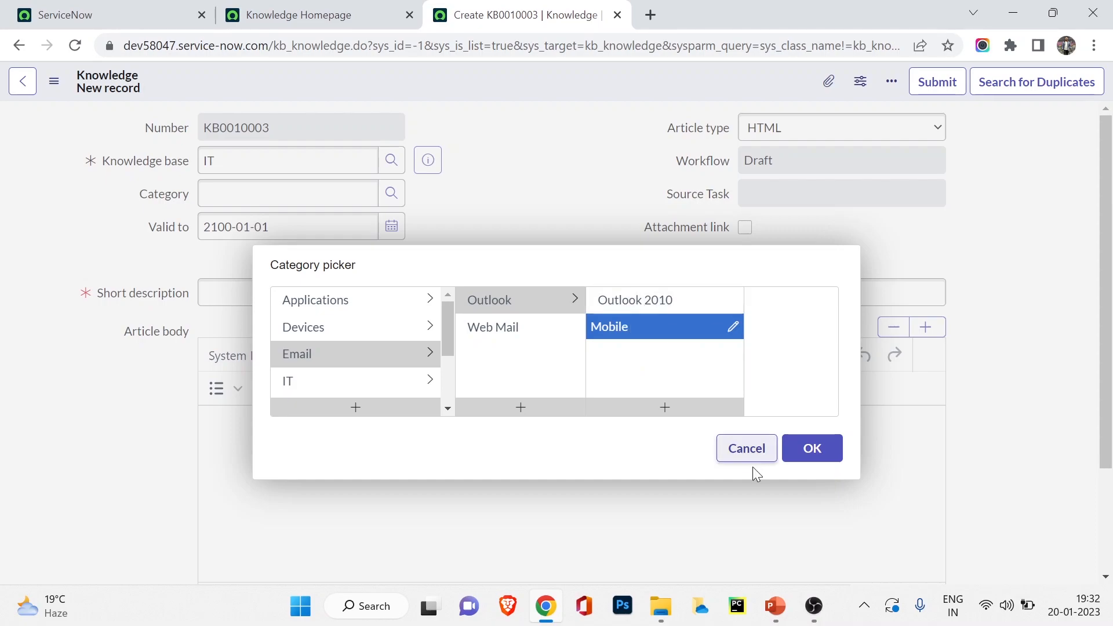
left_click(694, 375)
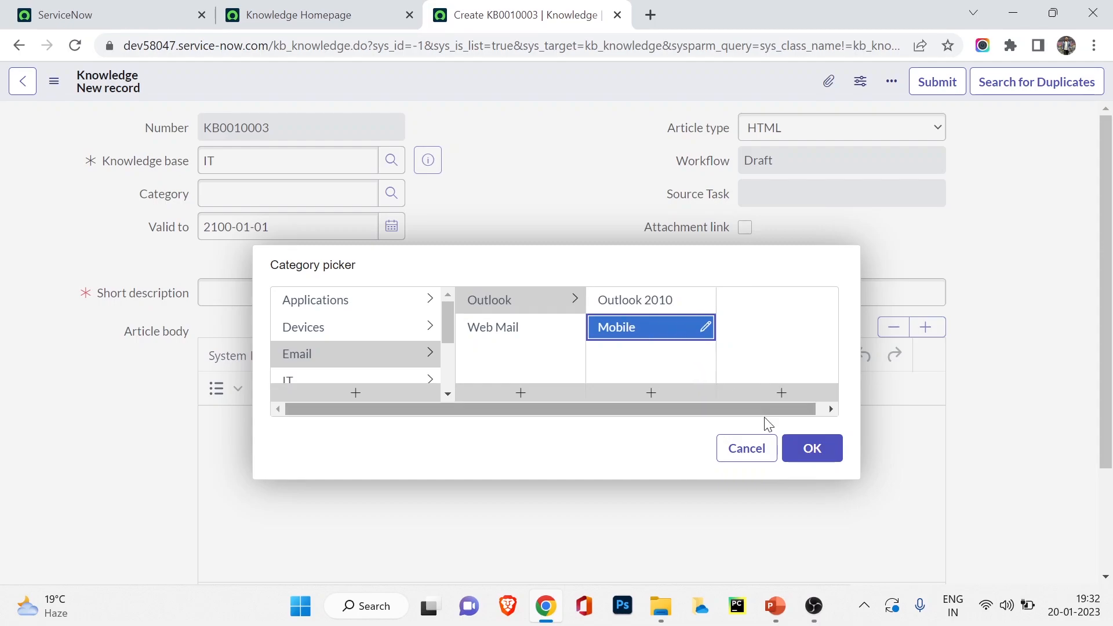
left_click(835, 463)
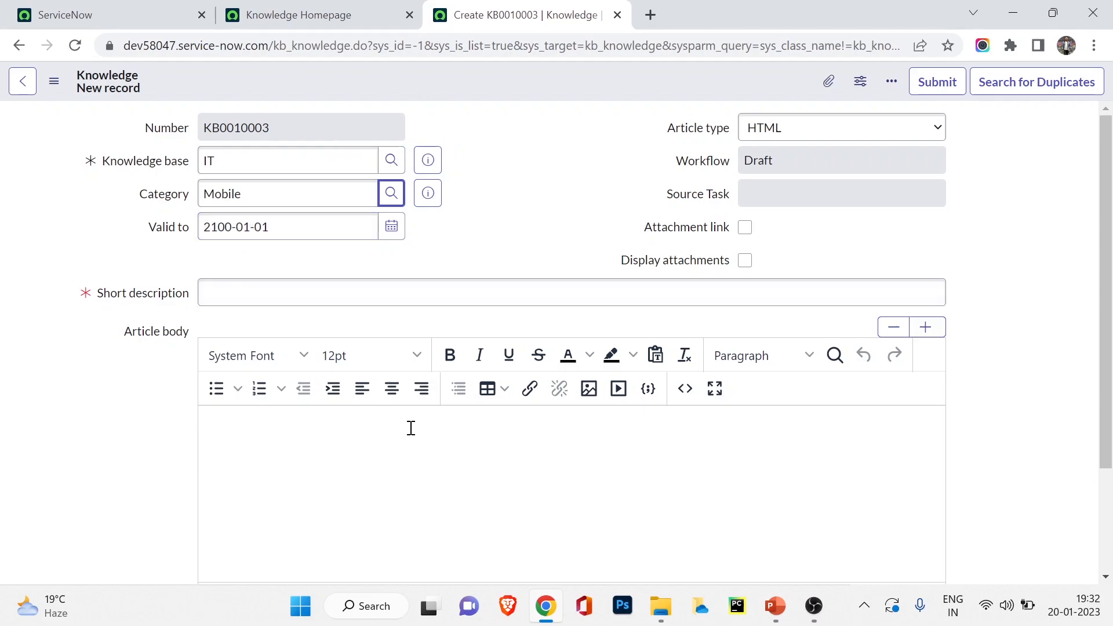
Try enabling the Attachment link and Display attachments options for the article, and clear both again
left_click(824, 127)
left_click(914, 128)
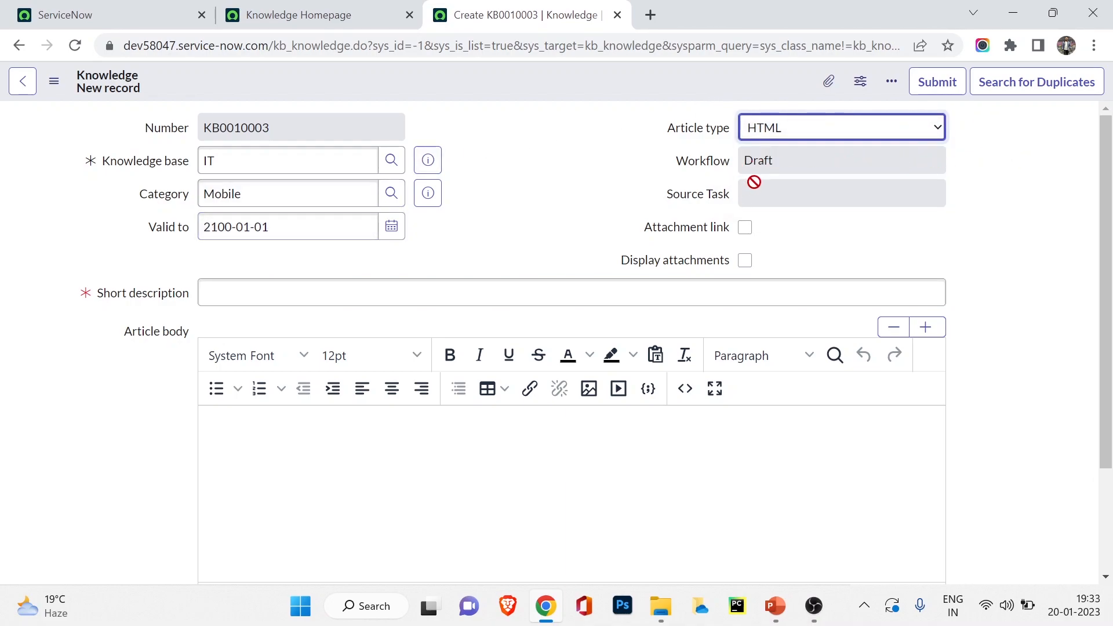
left_click(744, 228)
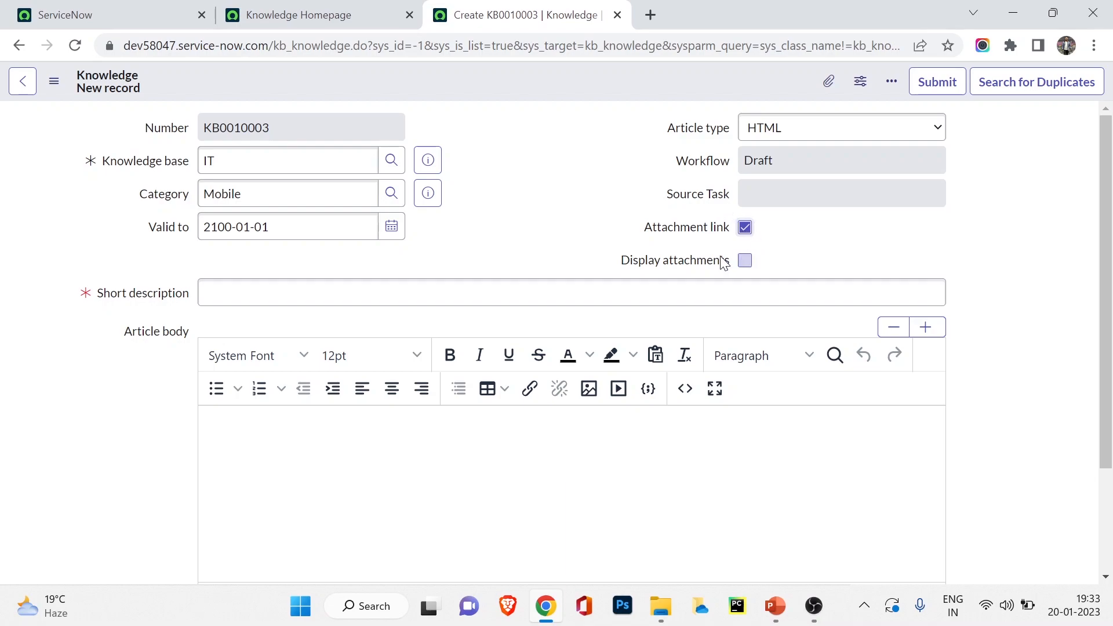
left_click(745, 260)
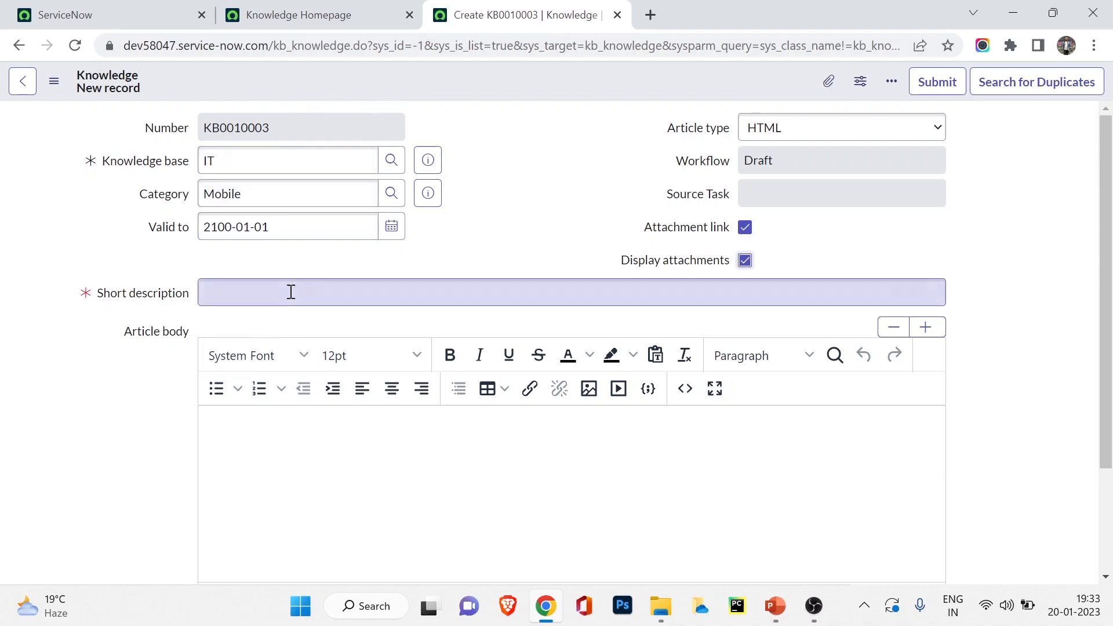
left_click(309, 287)
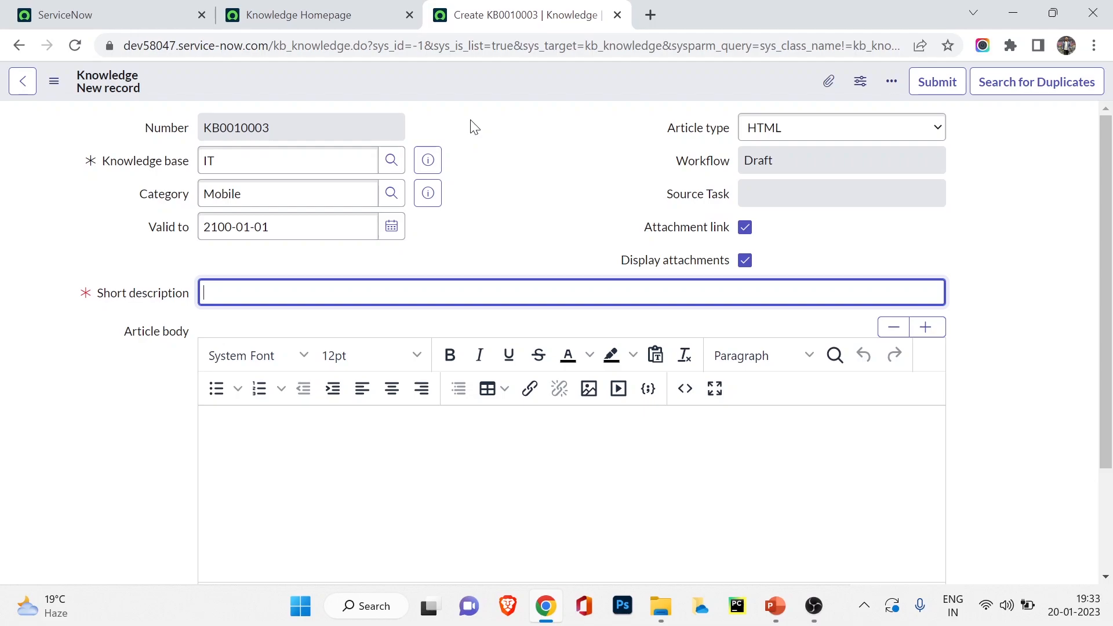
left_click(746, 260)
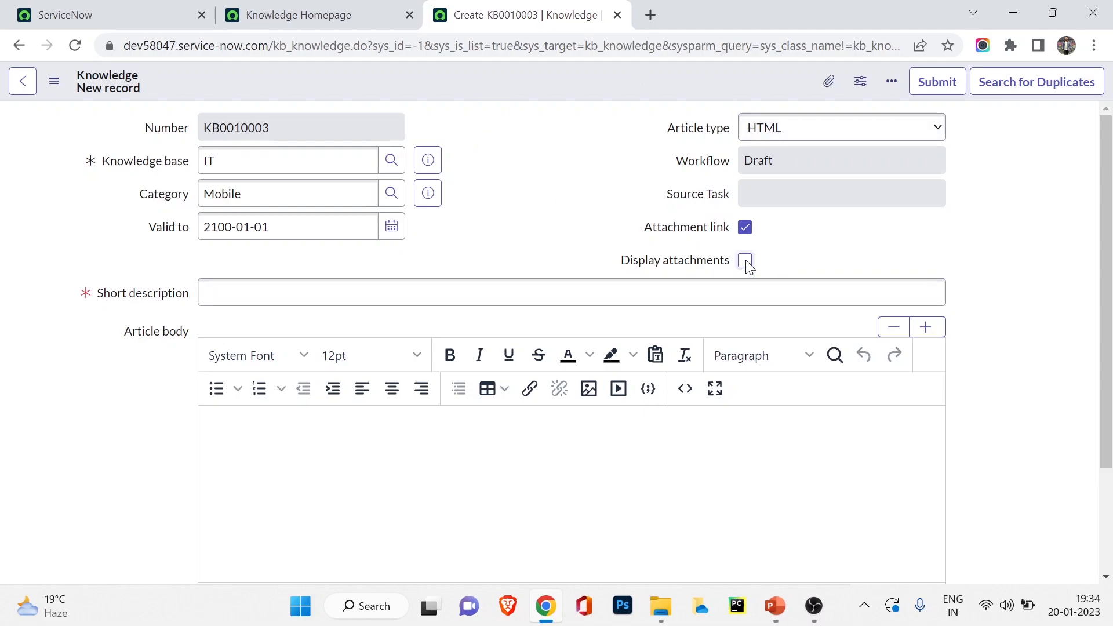
left_click(747, 229)
Set the article's short description to "How to install outlook in your mobile"
left_click(399, 288)
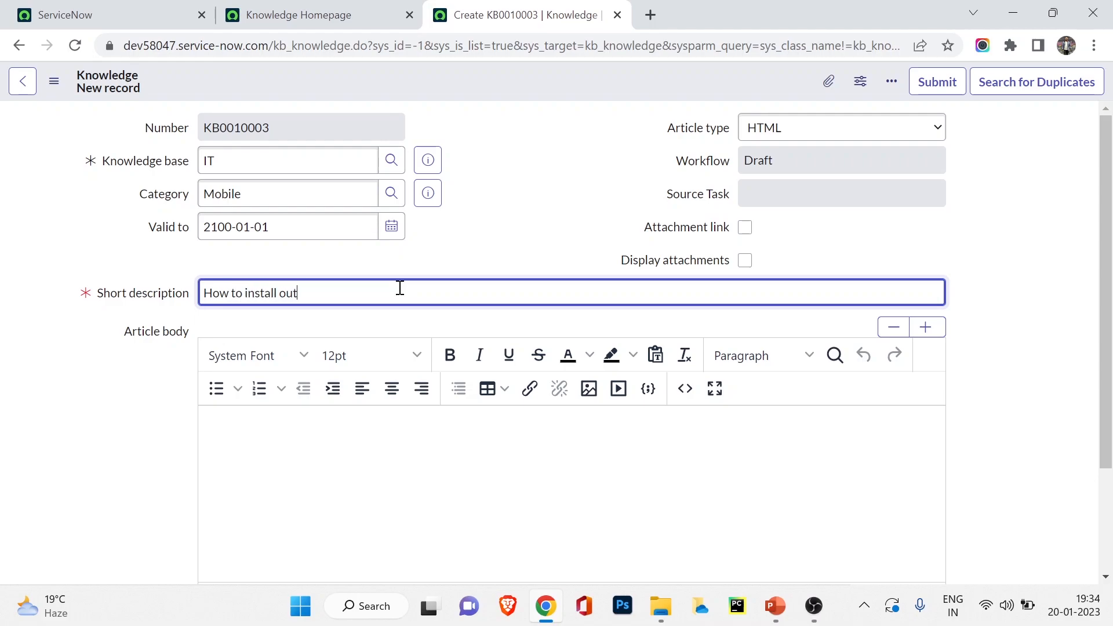
type("ide")
key("BackSpace")
key("BackSpace")
key("BackSpace")
key("BackSpace")
type("your mobile")
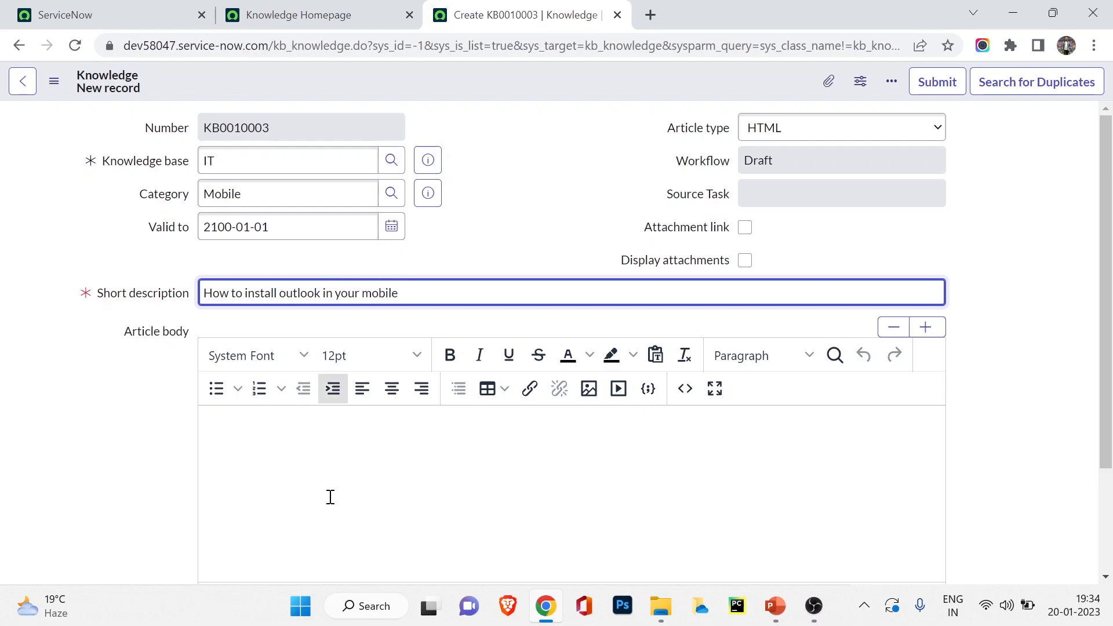
Copy the short description into the article body three times, on separate lines
left_click(357, 481)
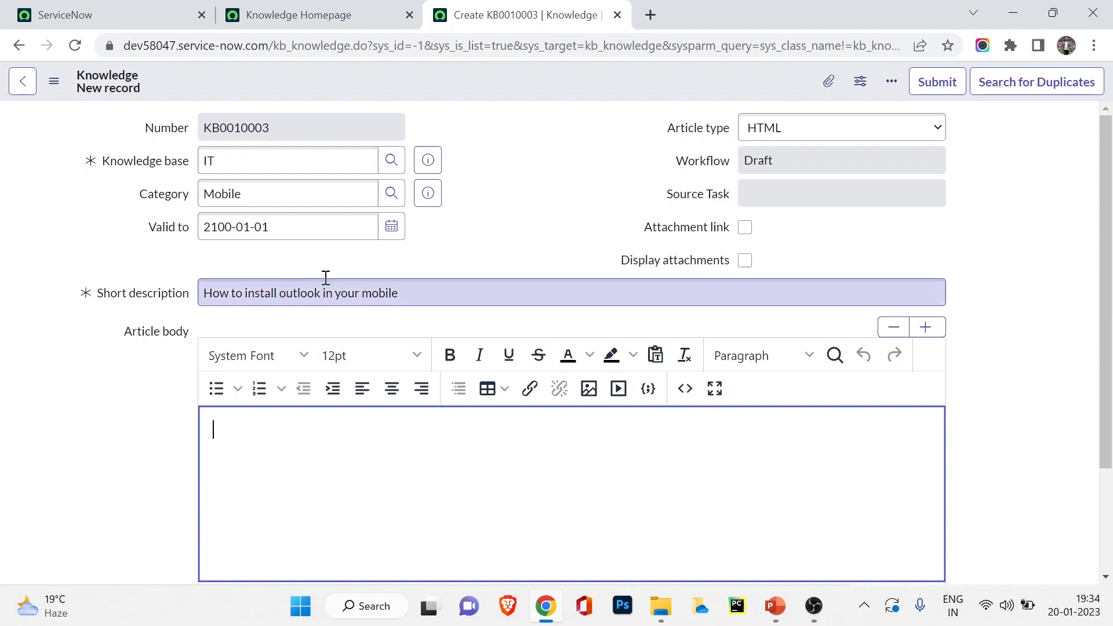
double_click(442, 290)
triple_click(443, 289)
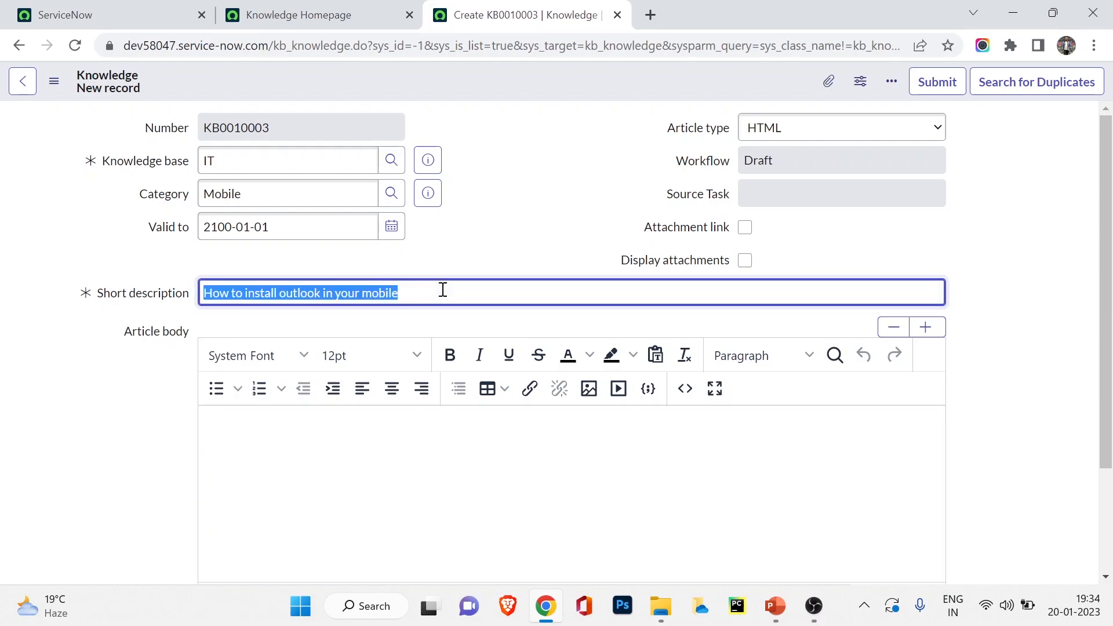
key("ctrl+c")
left_click(365, 448)
key("ctrl+v")
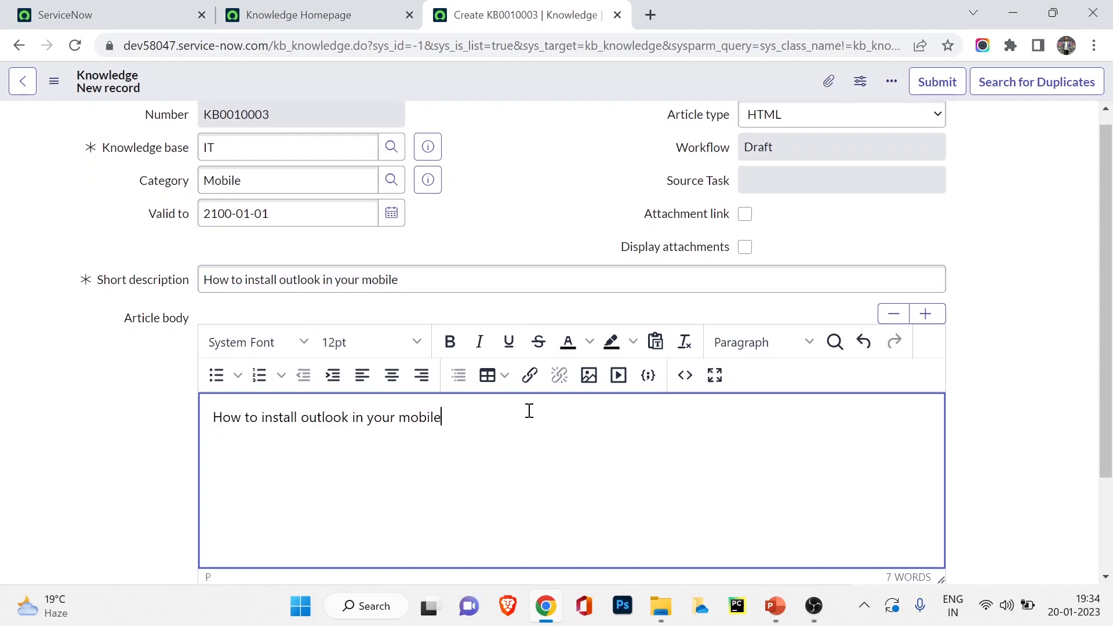
key("ctrl+v")
key("Return")
key("ctrl+v")
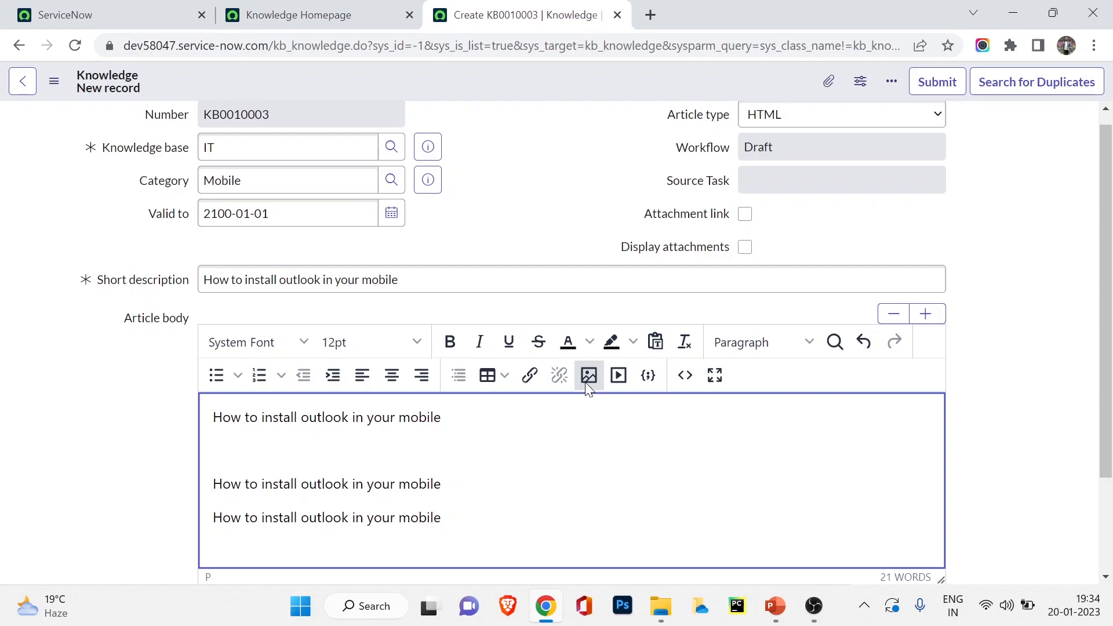
Submit the new knowledge article
scroll(461, 214, "down", 2)
scroll(469, 182, "up", 2)
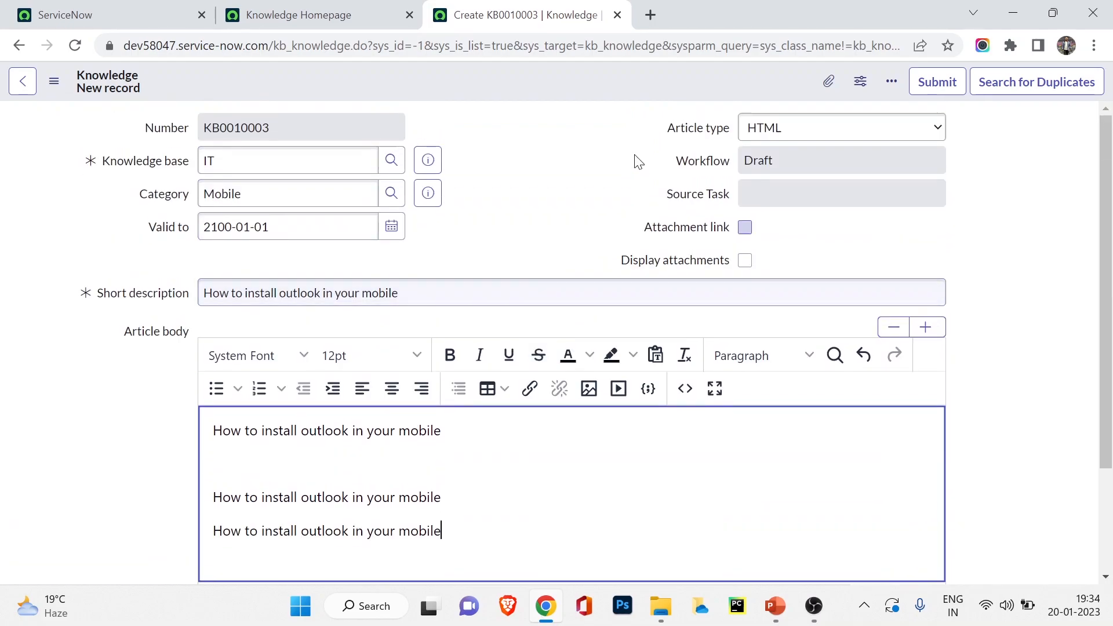
left_click(940, 85)
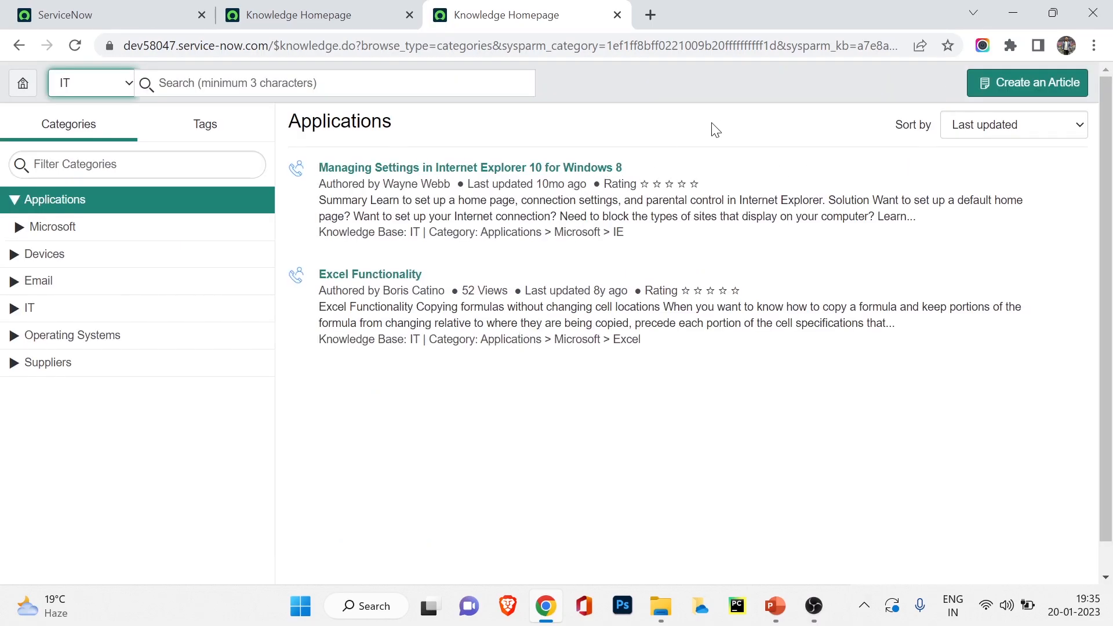
Expand the workflow stages of article KB0010003 in the list of all knowledge articles and open its record
left_click(99, 12)
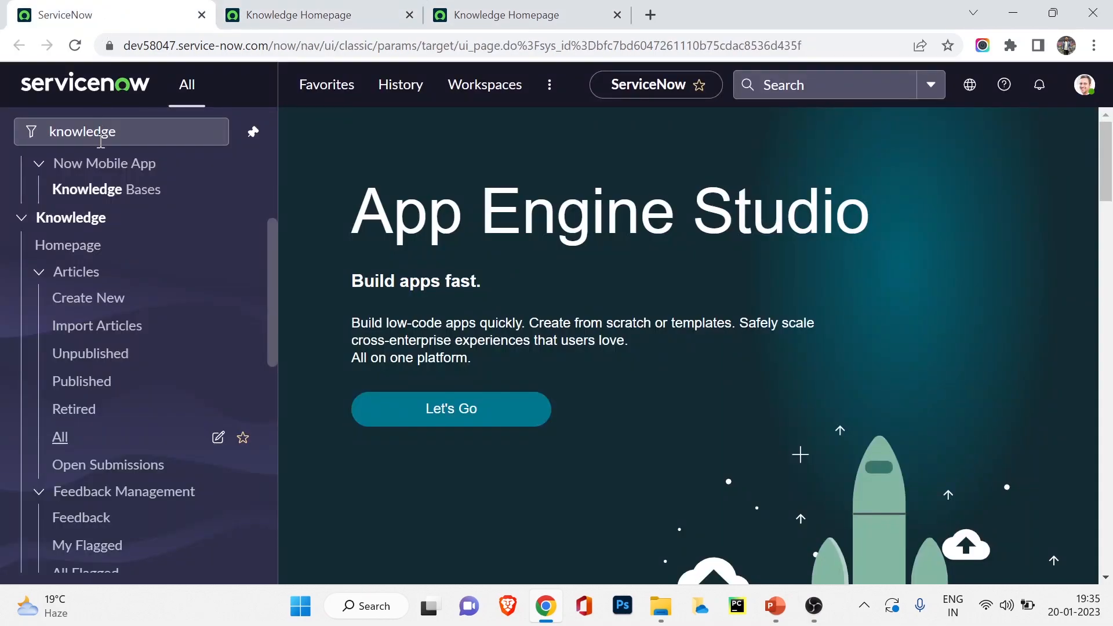
left_click(59, 446)
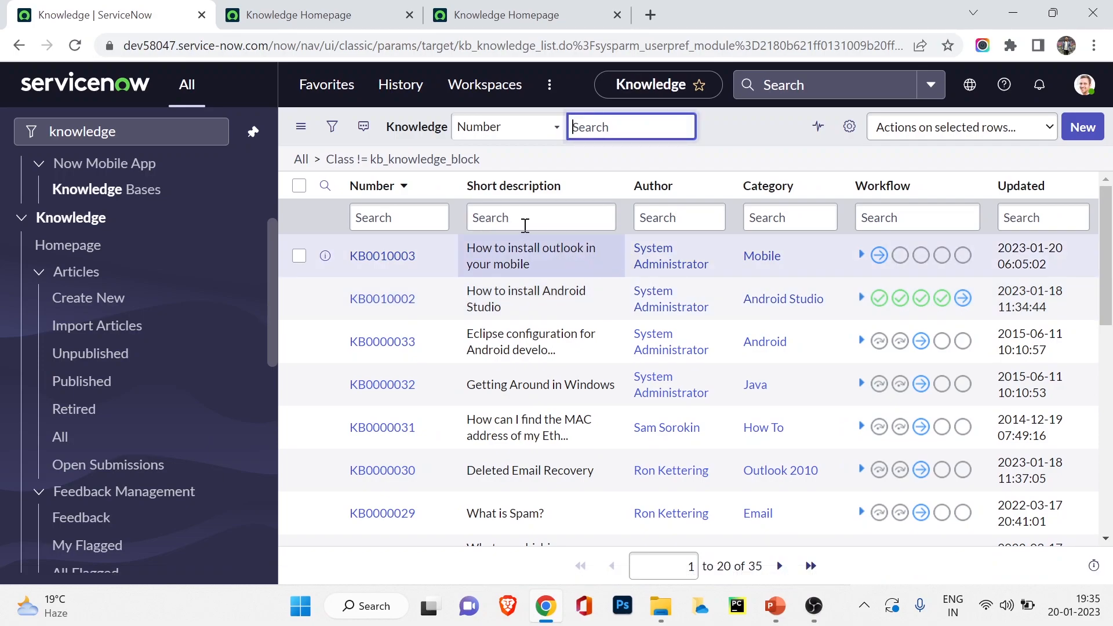
left_click(864, 255)
left_click(864, 255)
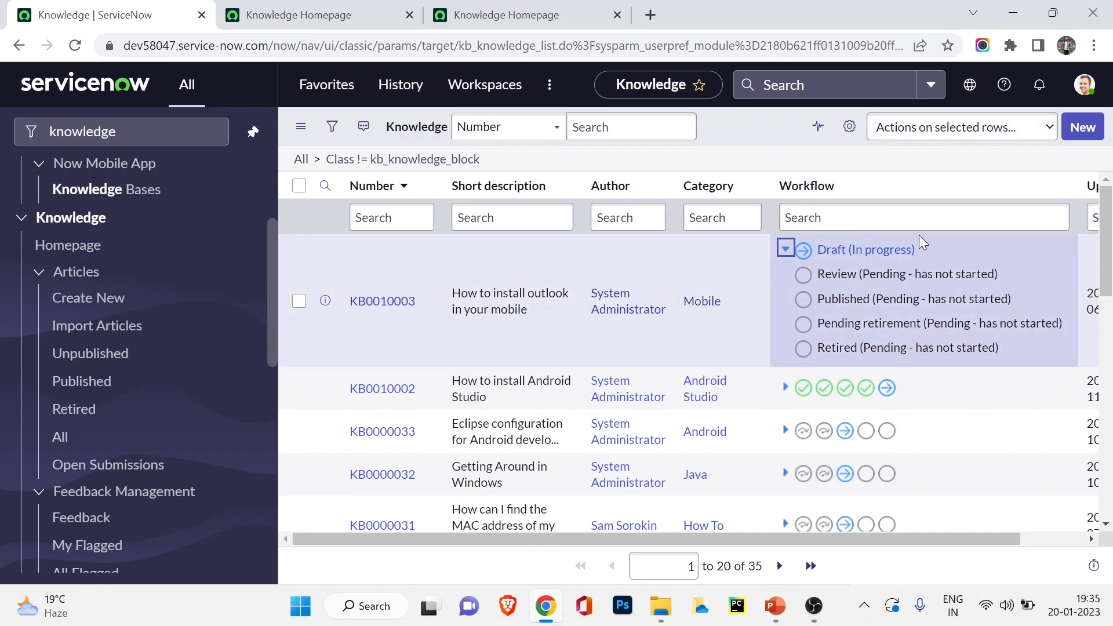
left_click(397, 298)
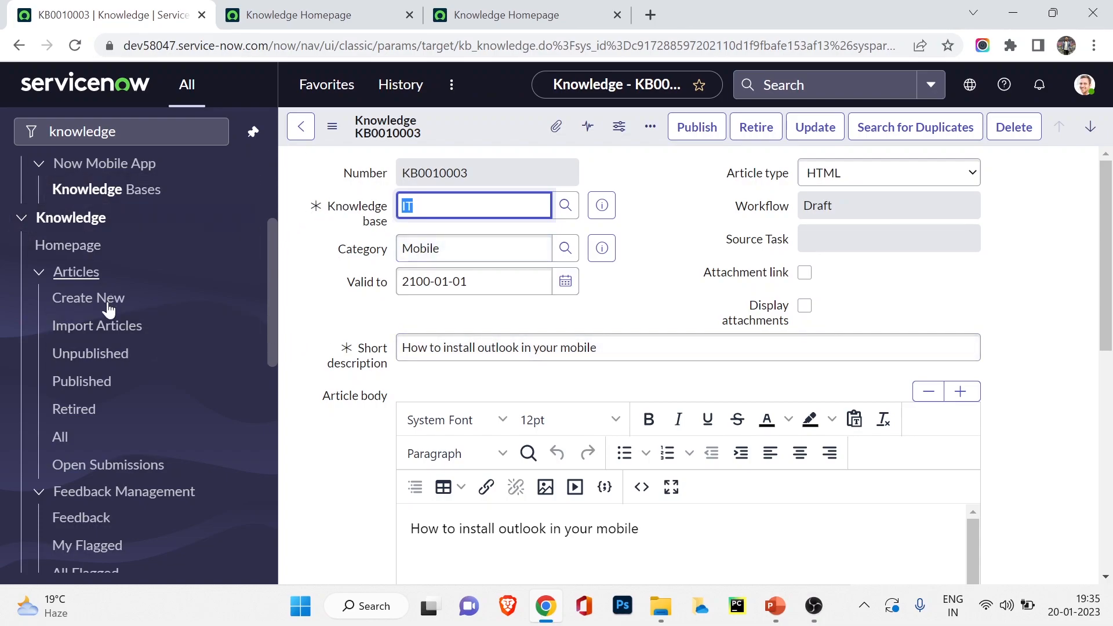
Open the IT knowledge base record in a new tab, check its owner and publish workflow, and return to the article record
scroll(109, 309, "down", 9)
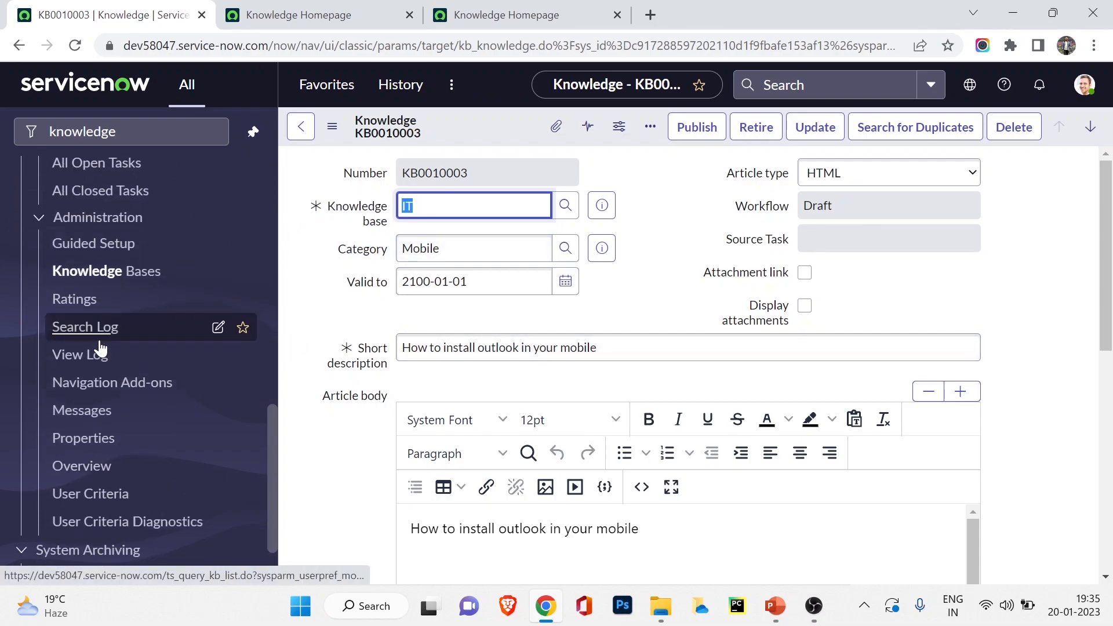
left_click(100, 281, "ctrl")
left_click(744, 11)
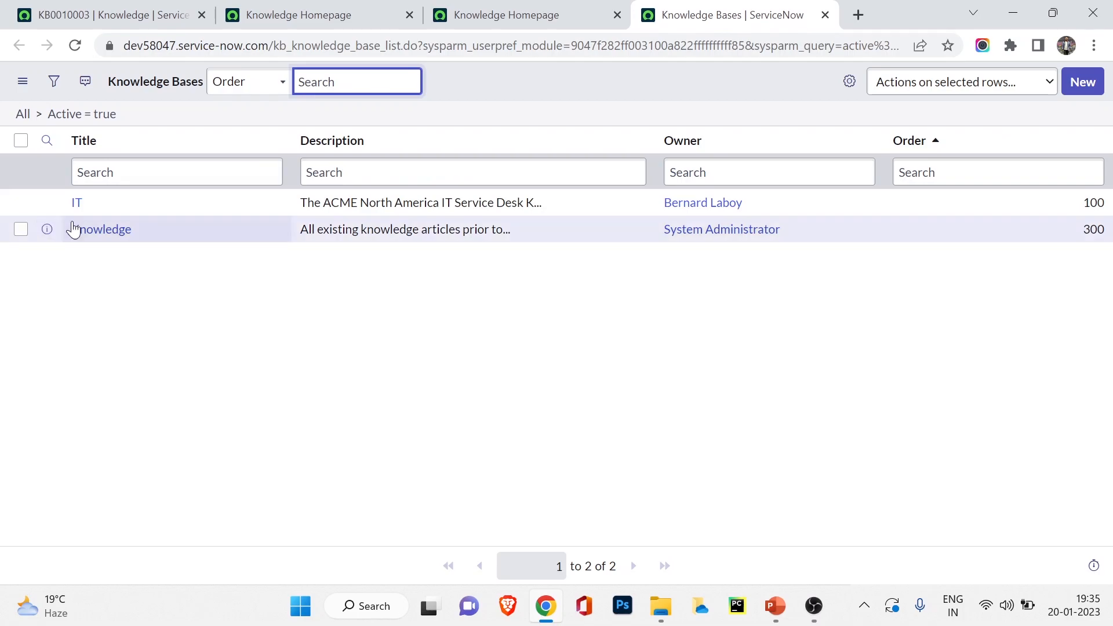
left_click(78, 209)
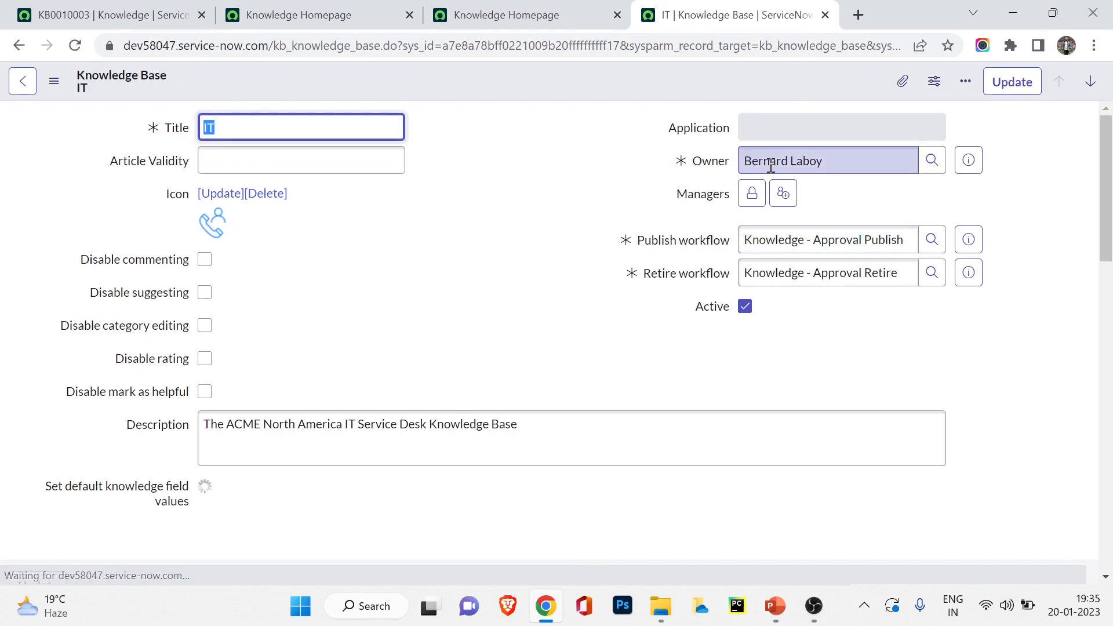
key("ctrl+Tab")
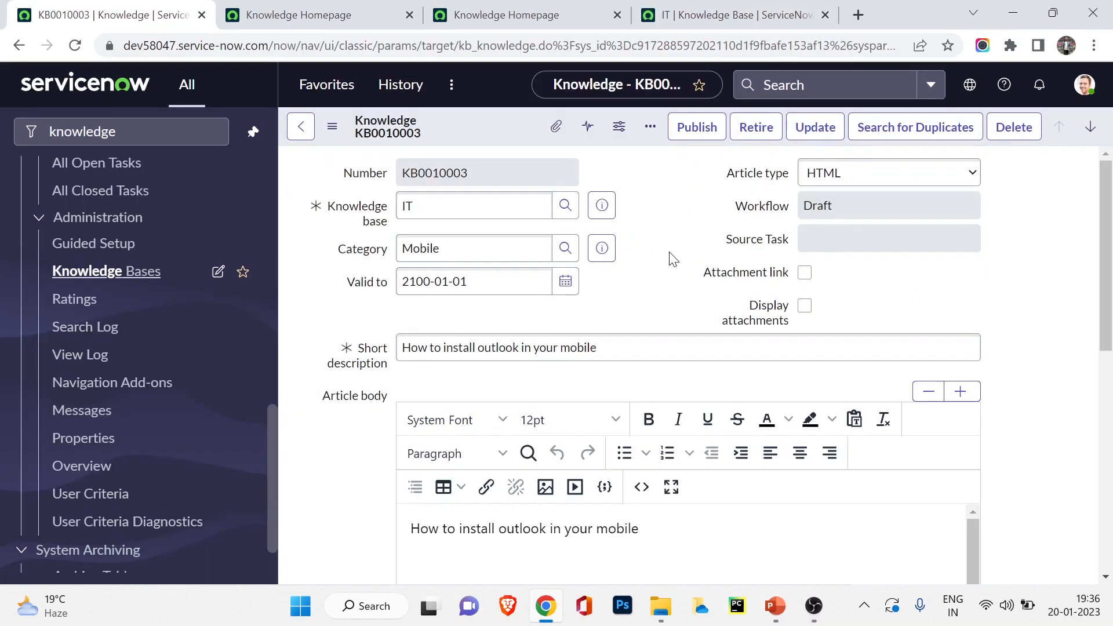
Check the article's approvals and publish the article
scroll(665, 257, "down", 5)
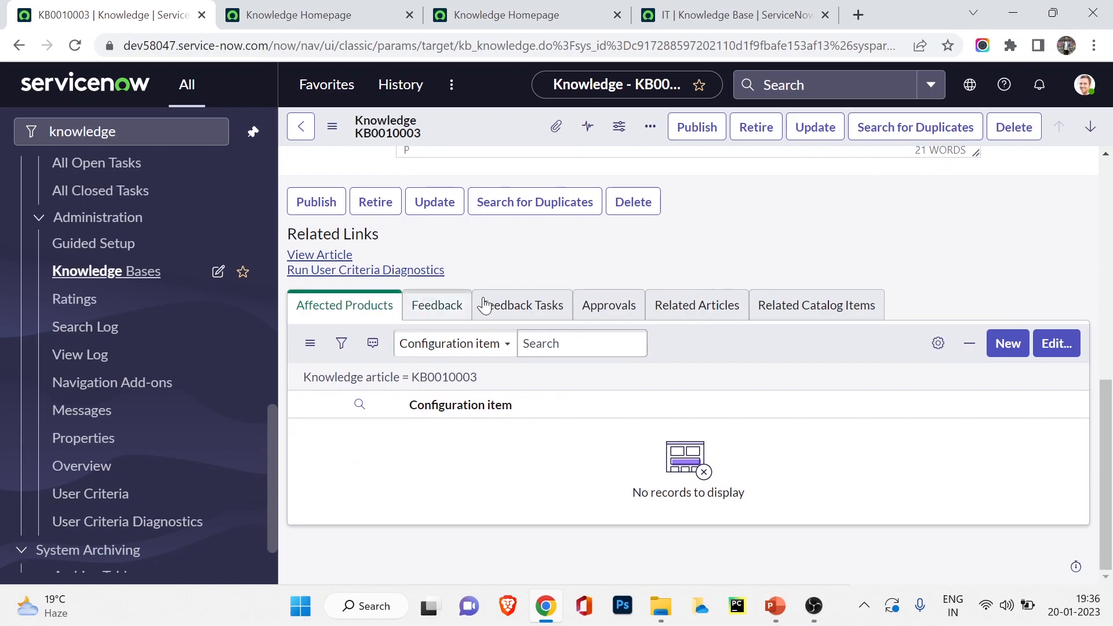
left_click(605, 304)
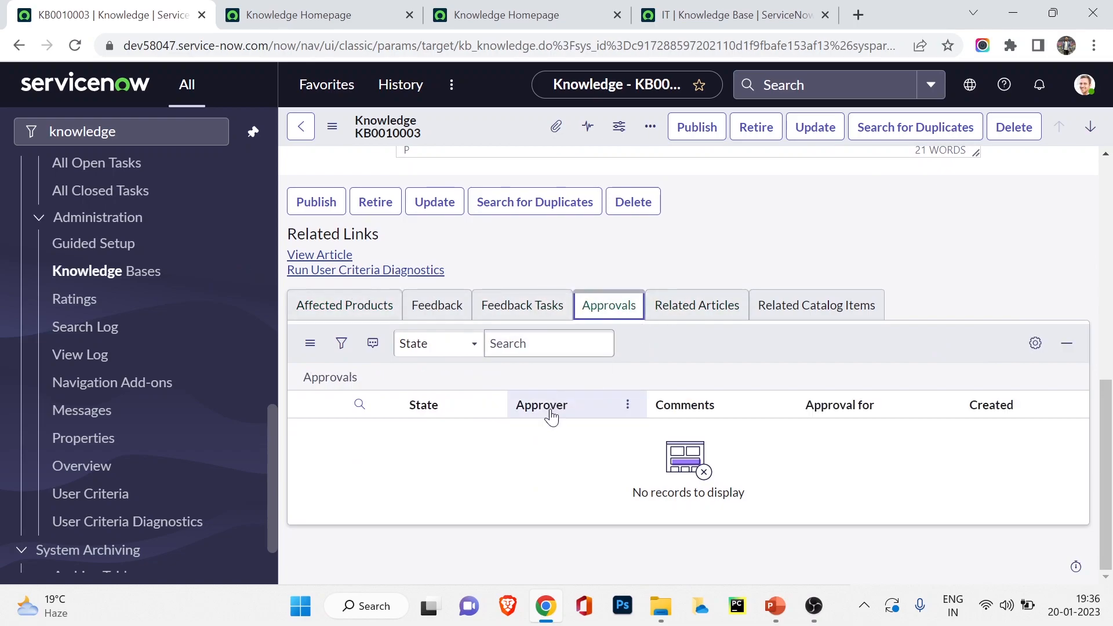
scroll(551, 416, "up", 8)
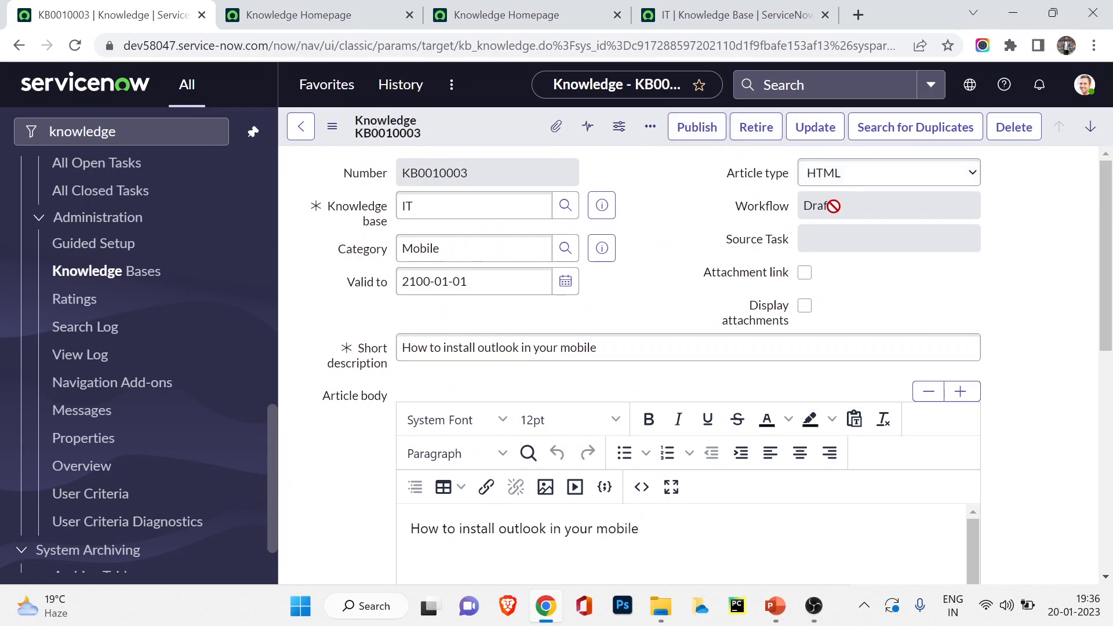
left_click(680, 134)
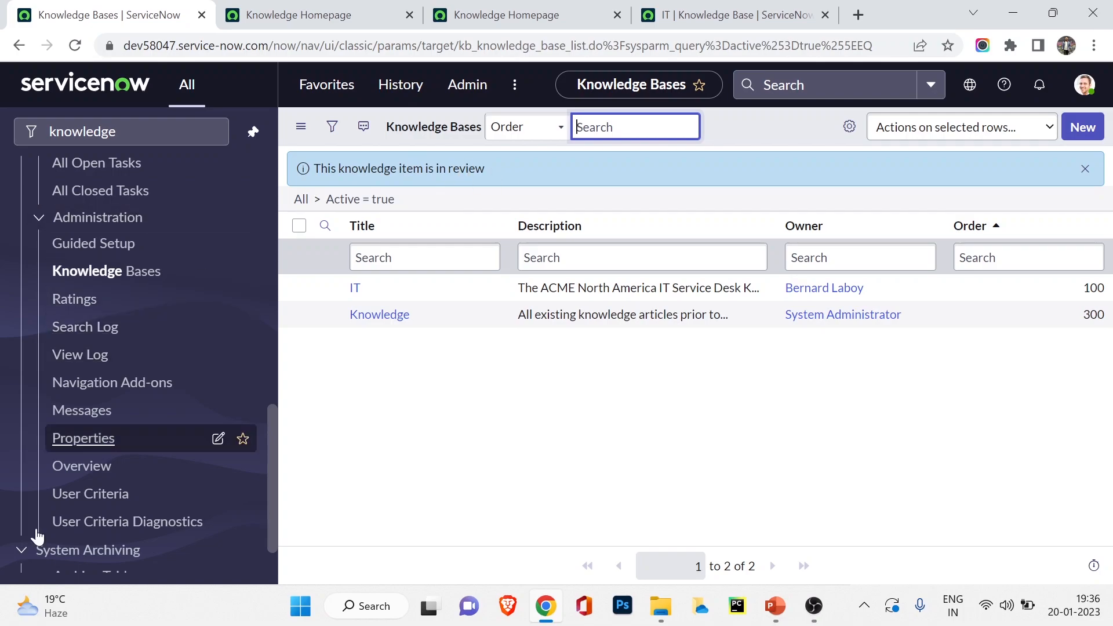
Reopen article KB0010003 from the list of all knowledge articles and examine its workflow state and approvals
scroll(72, 446, "up", 6)
left_click(64, 264)
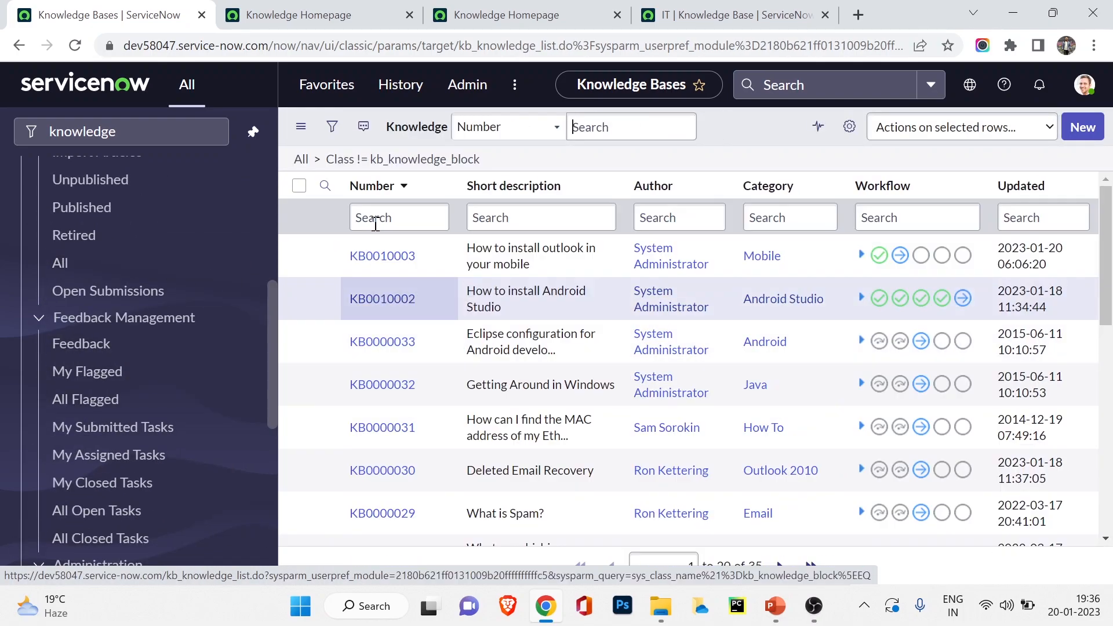
left_click(383, 261)
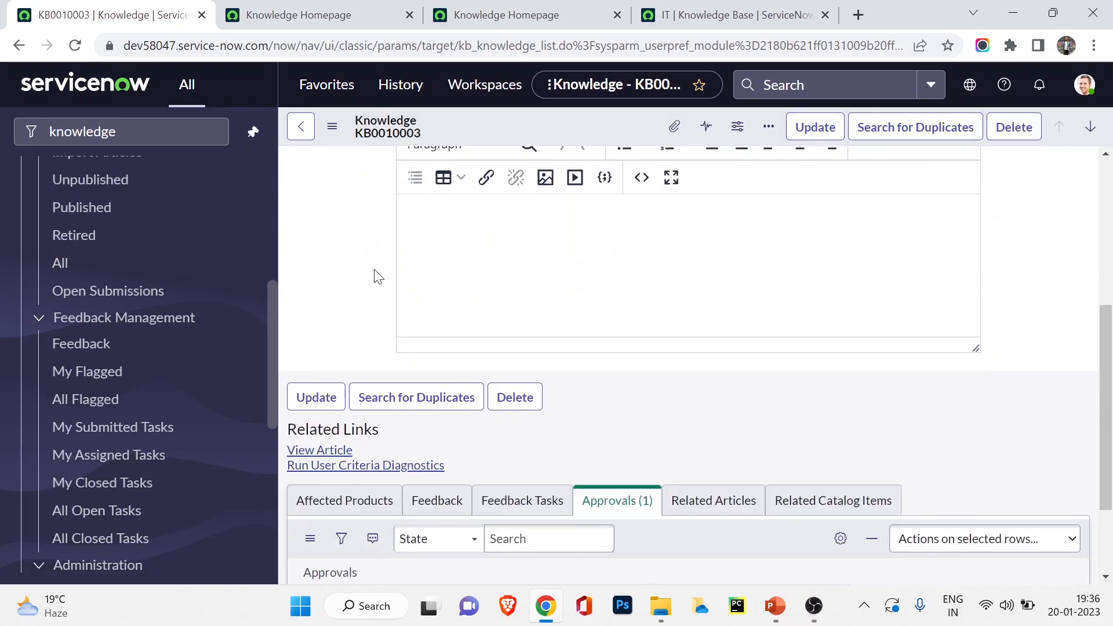
scroll(611, 288, "down", 6)
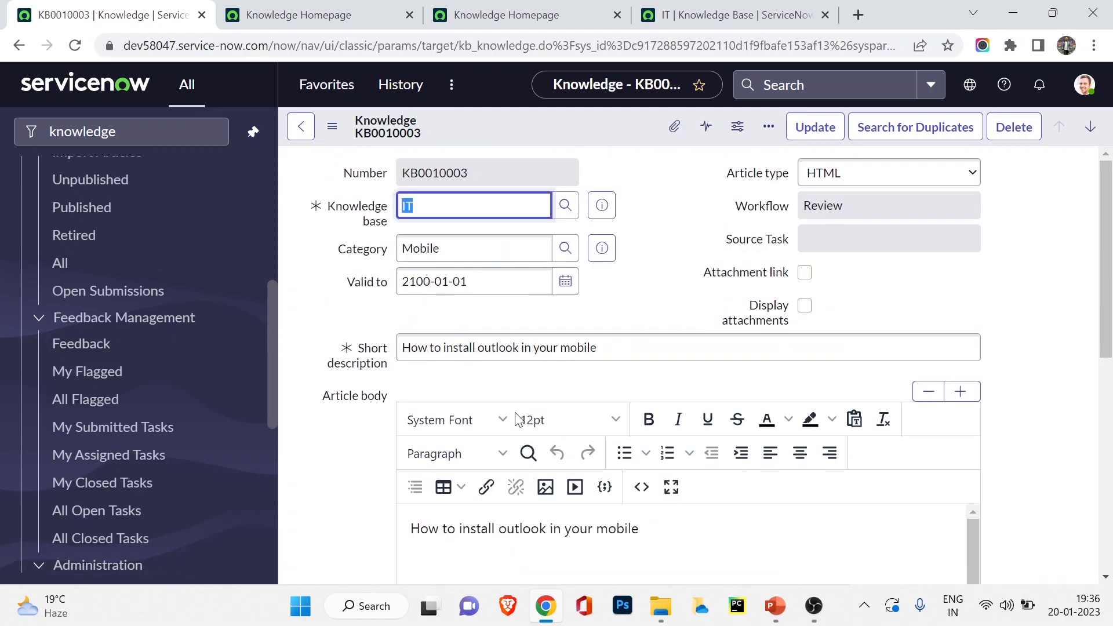
Approve the requested approval in article KB0010003's approvals list
scroll(436, 203, "down", 6)
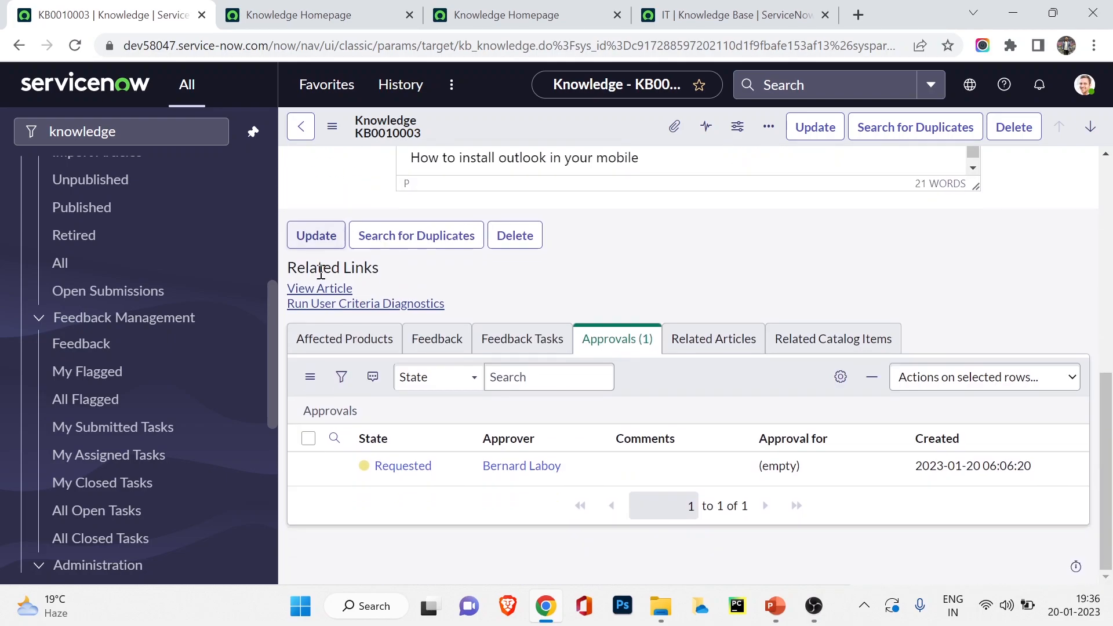
right_click(408, 469)
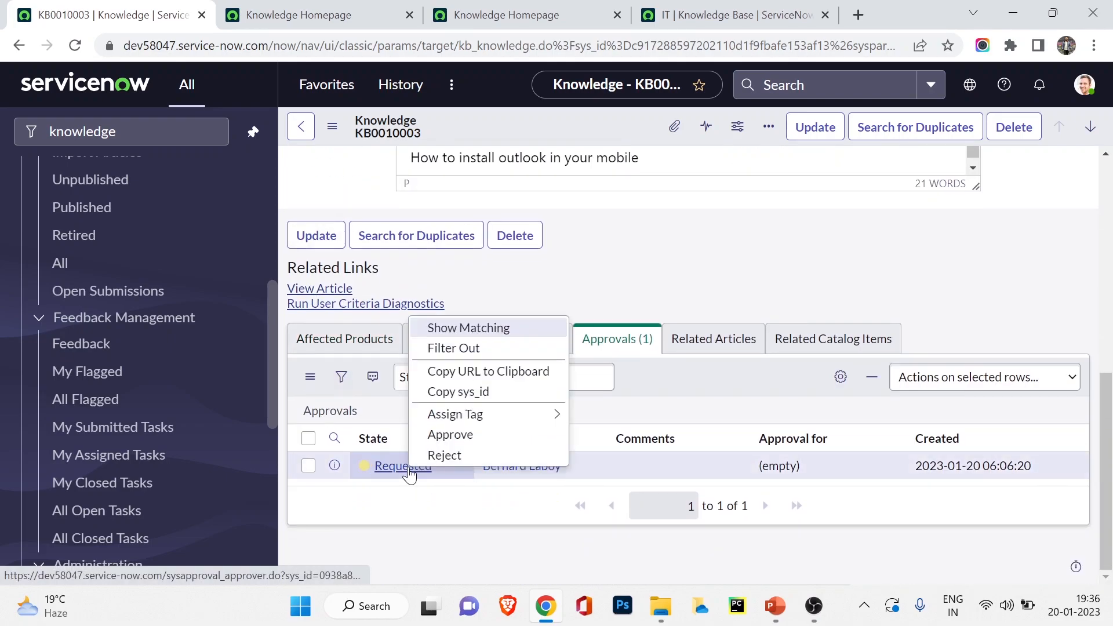
left_click(443, 436)
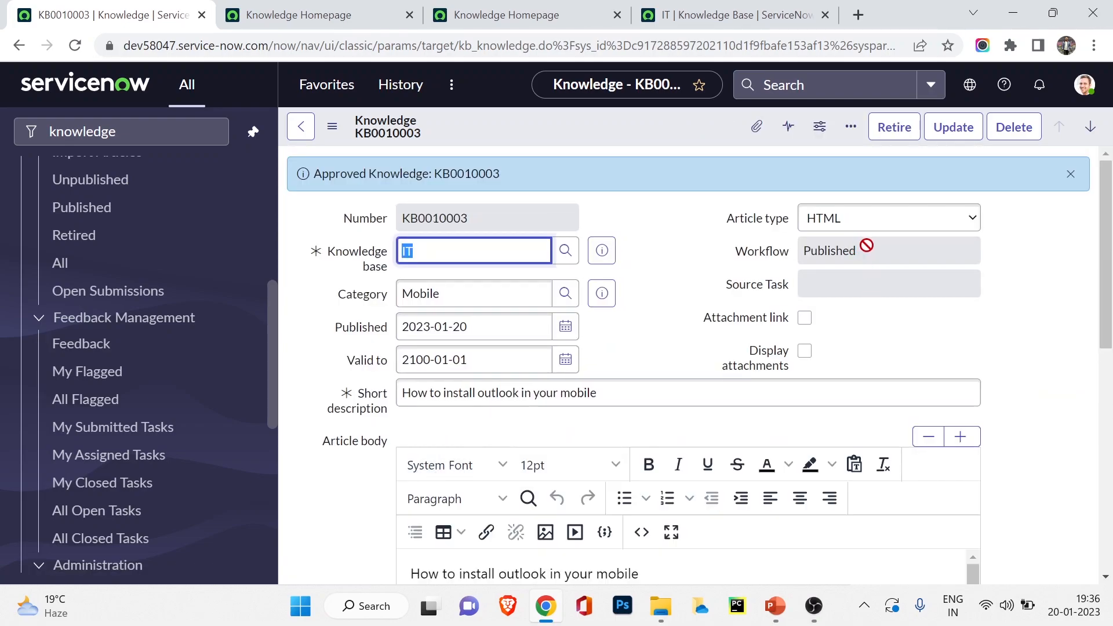
Copy the article number KB0010003, search for it globally, and open the matching article's reader view
double_click(507, 222)
key("ctrl+c")
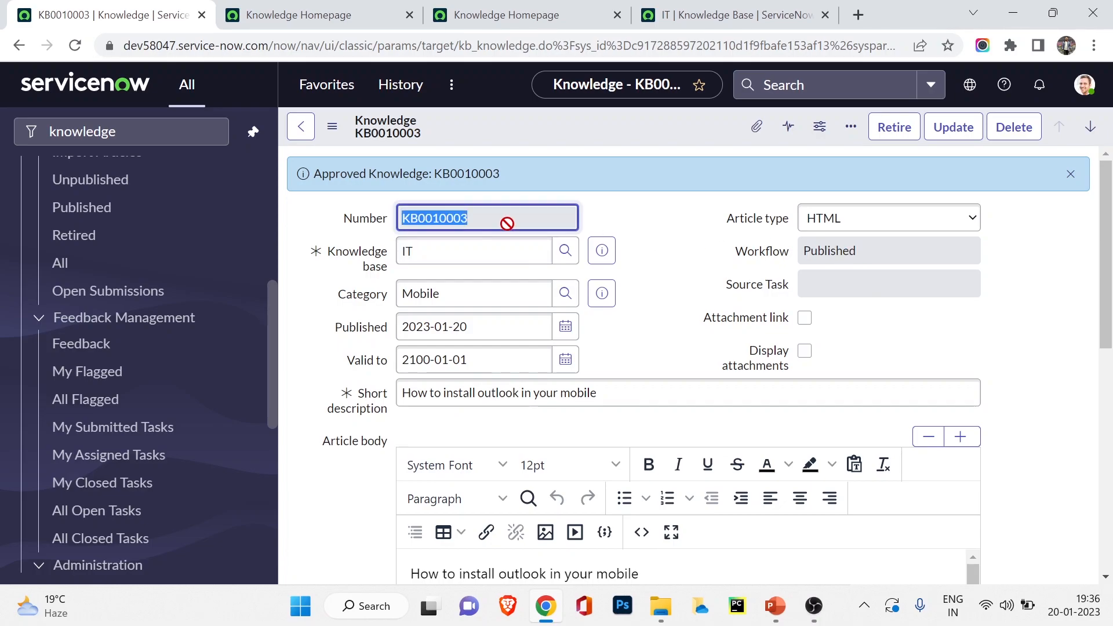
left_click(850, 86)
key("ctrl+v")
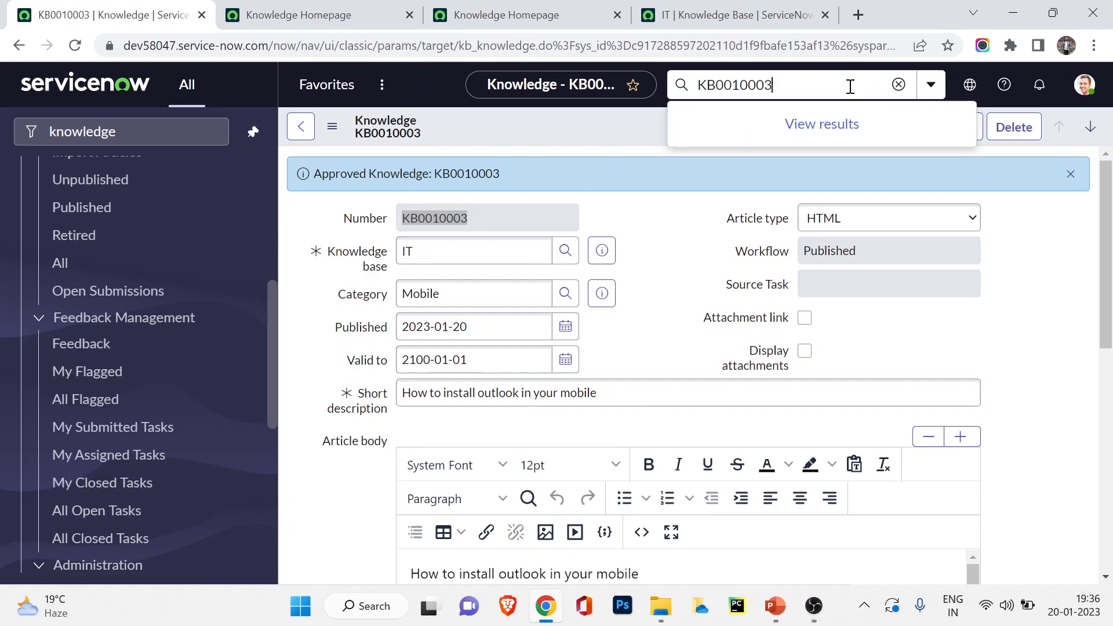
left_click(750, 152)
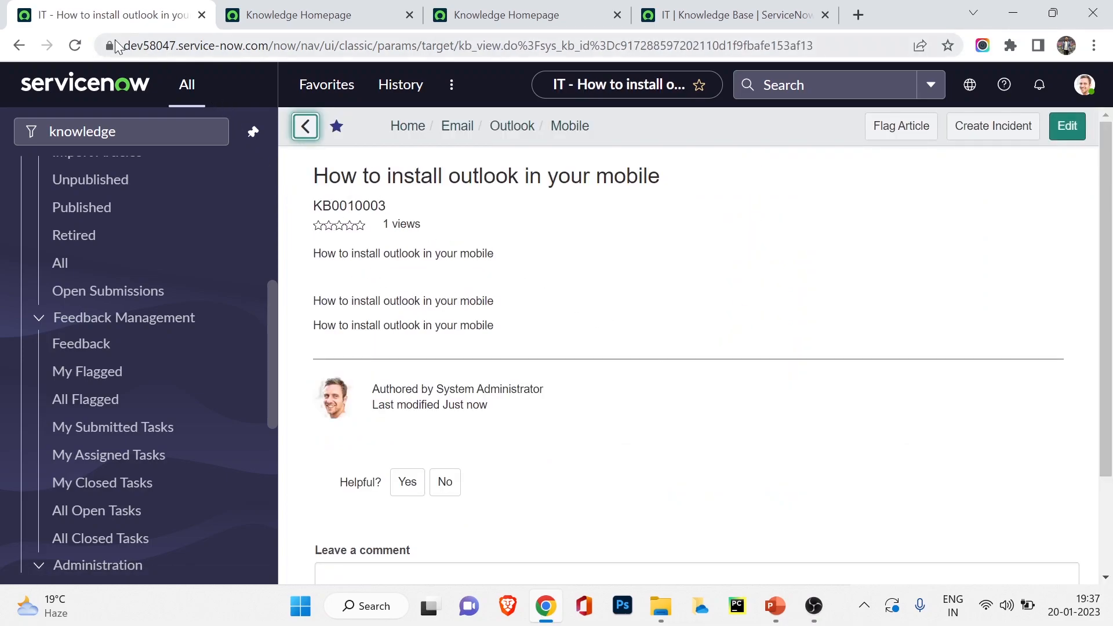
Copy the instance's base address and open its service portal, dev58047.service-now.com/sp, in a new browser tab
left_click_drag(126, 44, 273, 45)
key("ctrl+c")
key("ctrl+t")
key("ctrl+v")
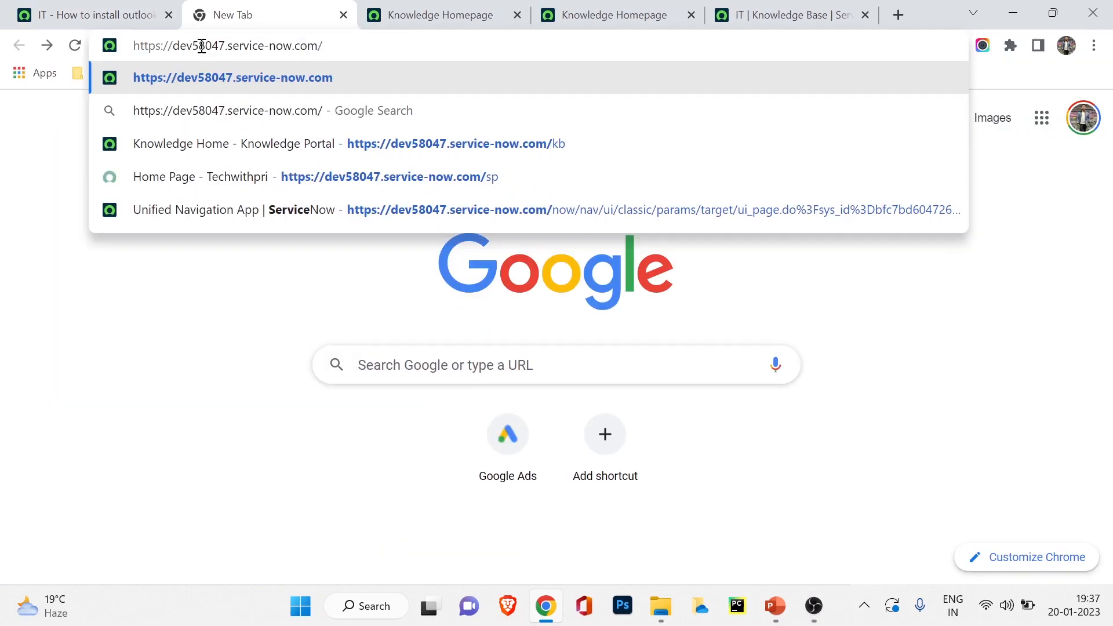
type("sp")
key("Return")
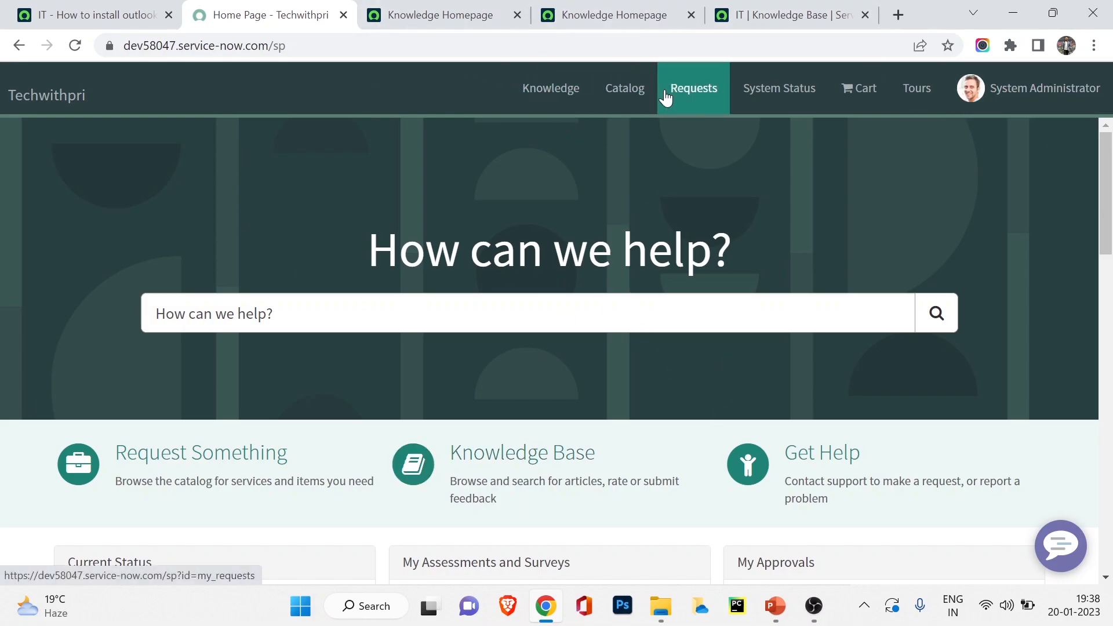
In the portal's knowledge base, browse to Email > Outlook > Mobile and open the article "How to install outlook in your mobile"
left_click(514, 480)
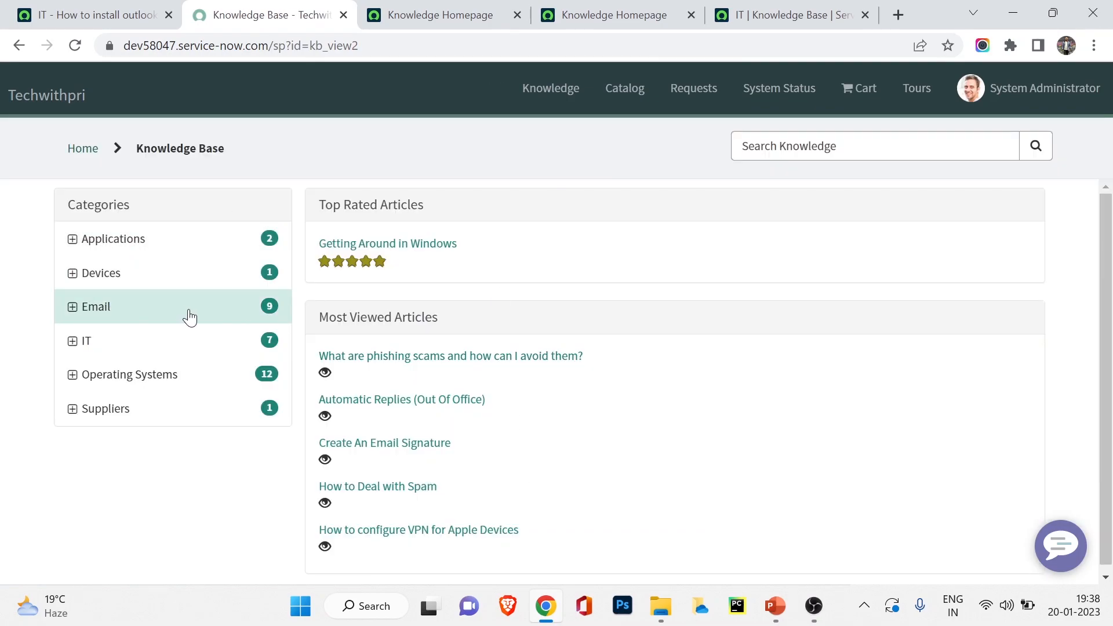
left_click(72, 307)
left_click(85, 344)
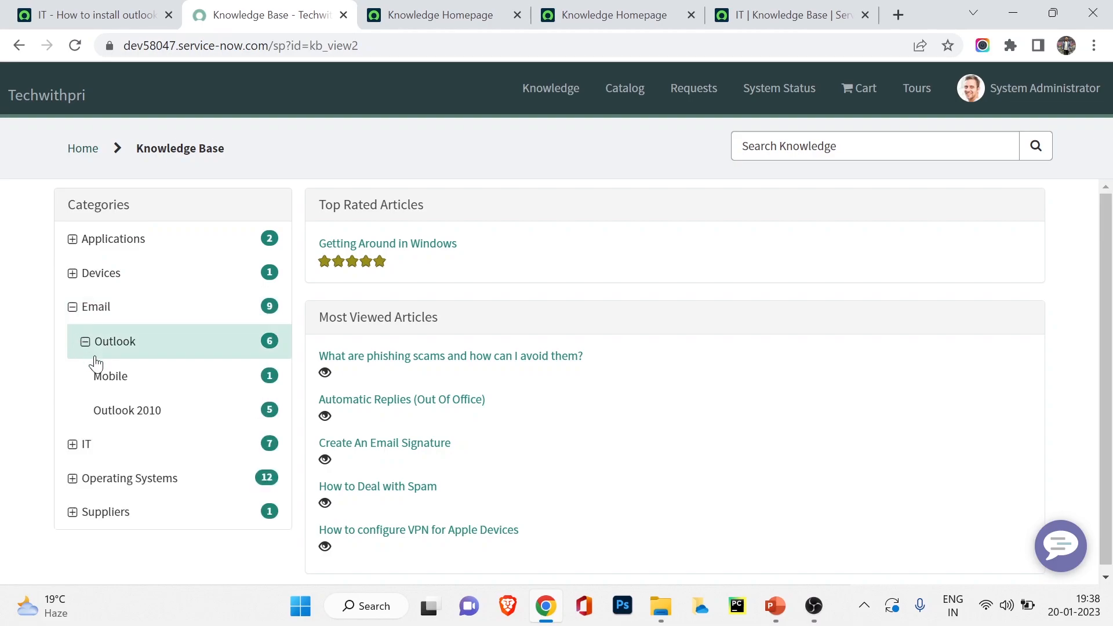
left_click(119, 384)
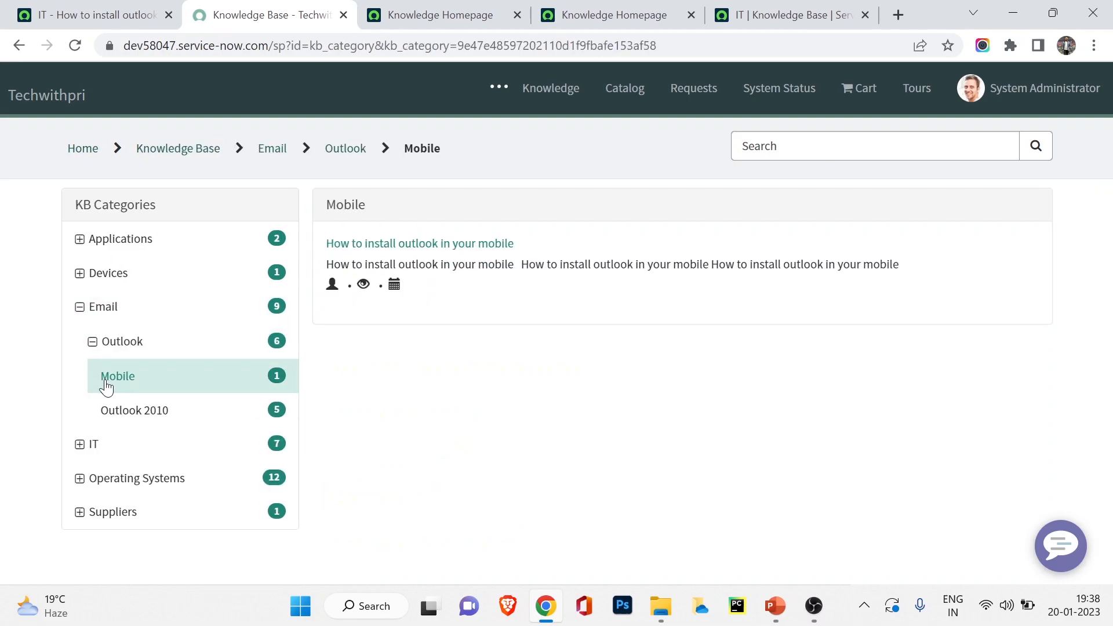
left_click(450, 248)
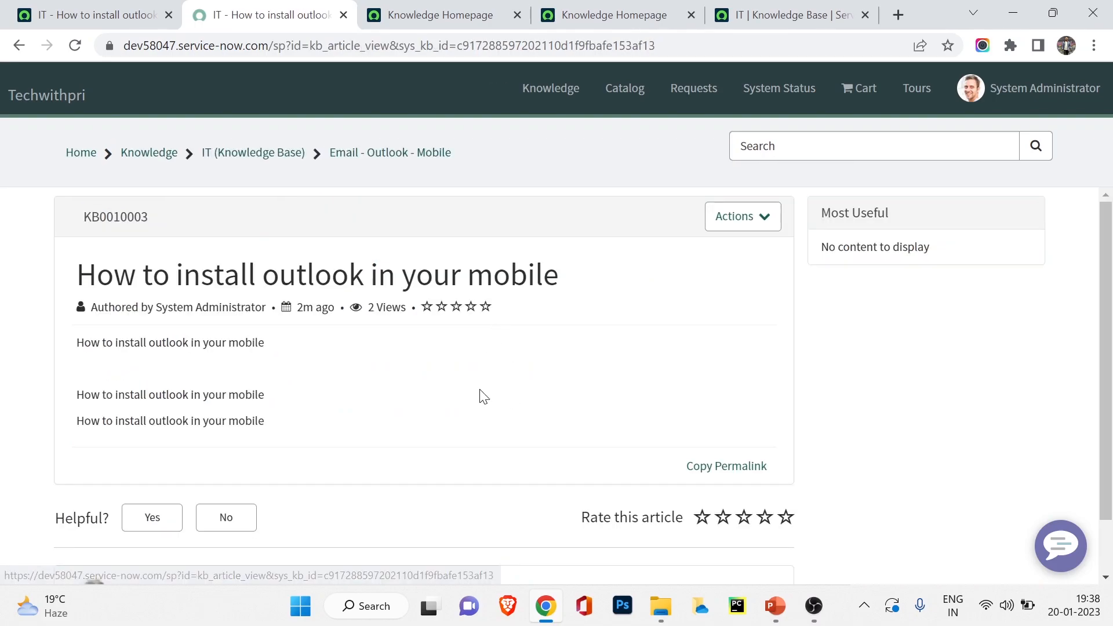
Mark the portal article as helpful and rate it four stars
scroll(479, 398, "down", 1)
scroll(455, 383, "up", 1)
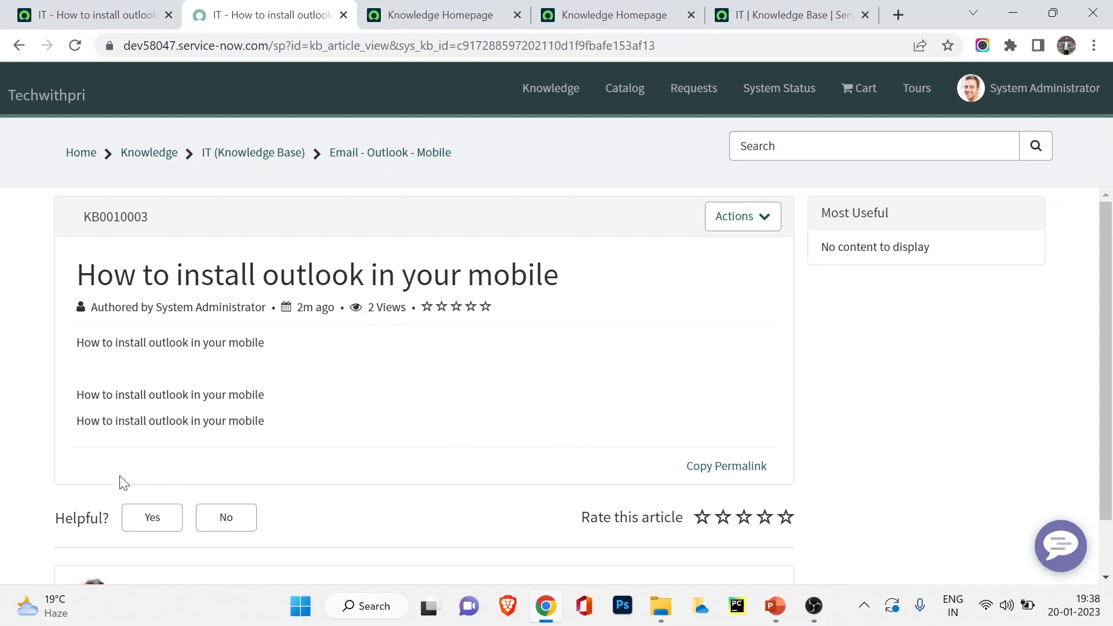
left_click(169, 528)
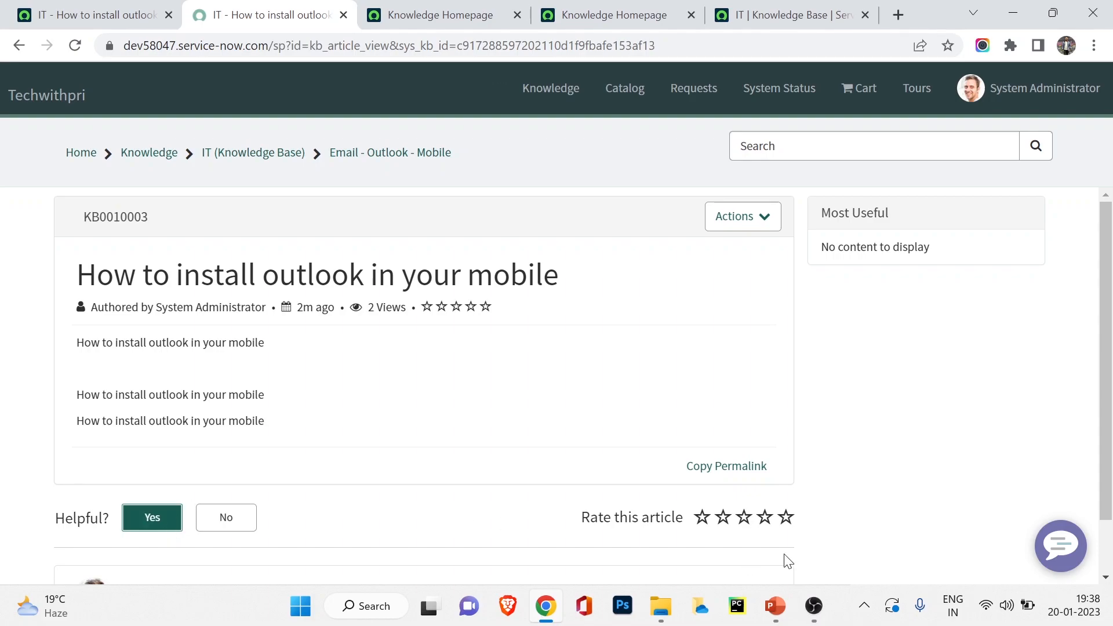
left_click(766, 522)
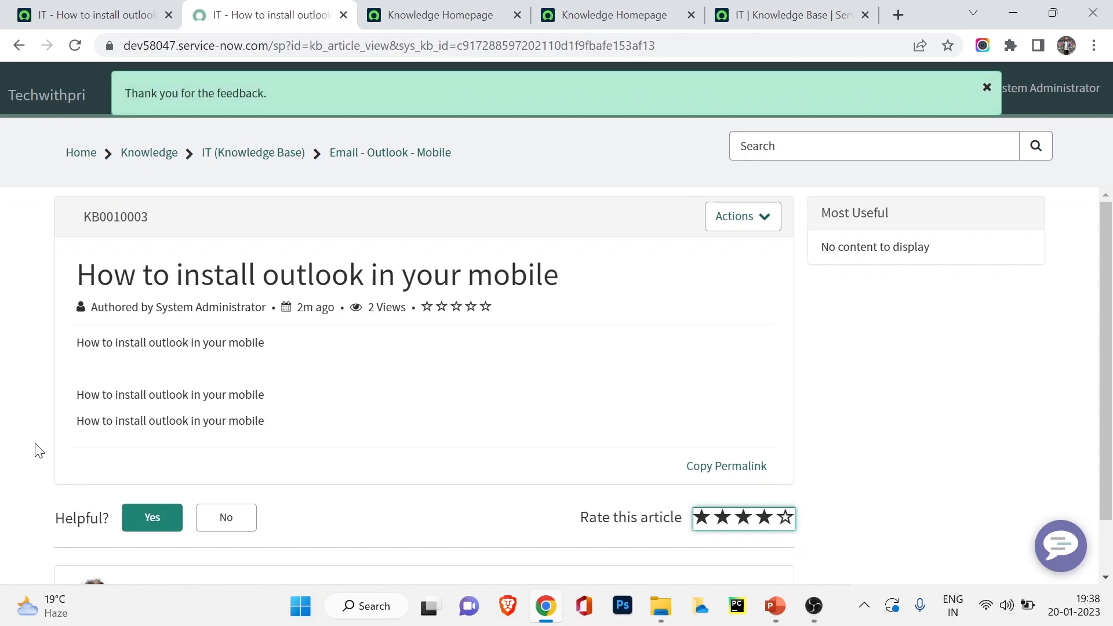
Post the comment "This article is very helpful." on the portal article
scroll(350, 301, "down", 1)
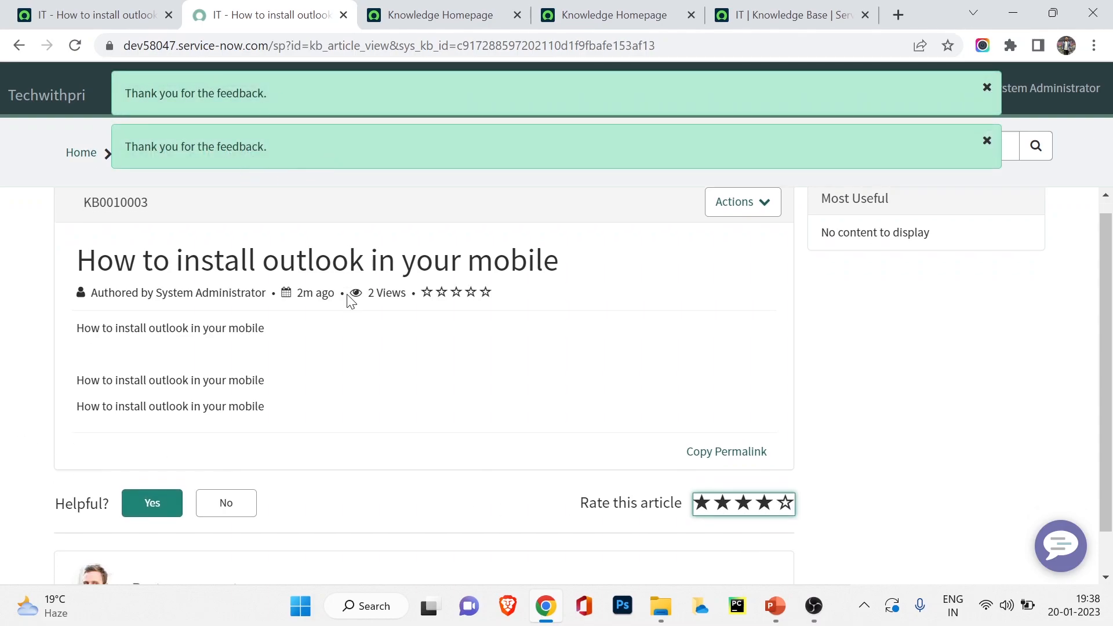
scroll(347, 310, "down", 2)
left_click(249, 545)
scroll(252, 546, "down", 3)
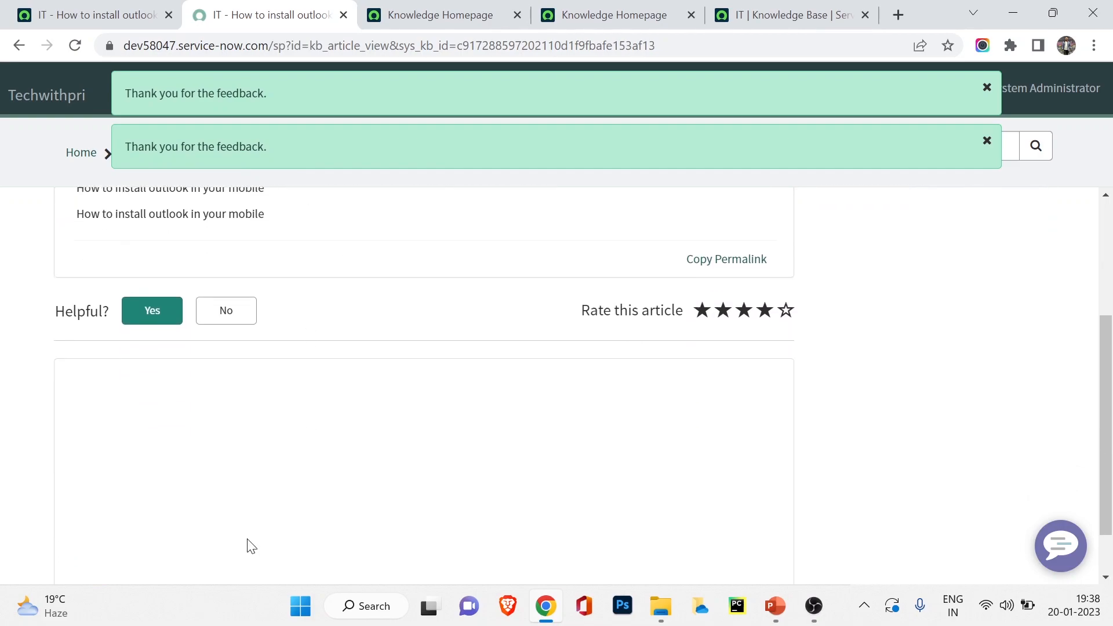
scroll(251, 546, "down", 1)
scroll(183, 359, "down", 3)
scroll(180, 324, "up", 3)
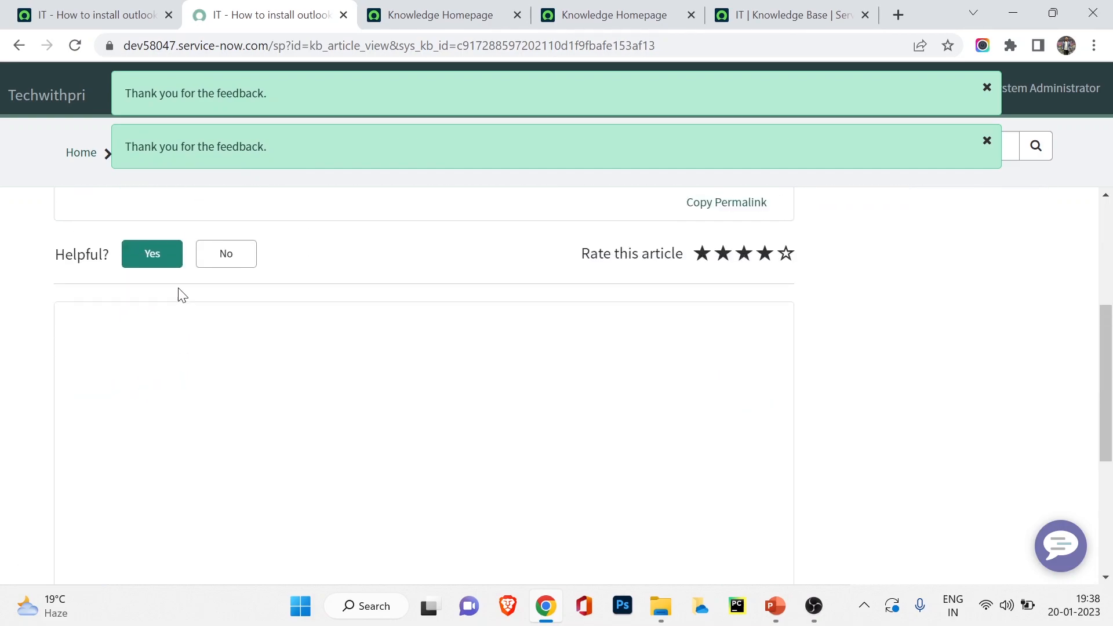
left_click(119, 414)
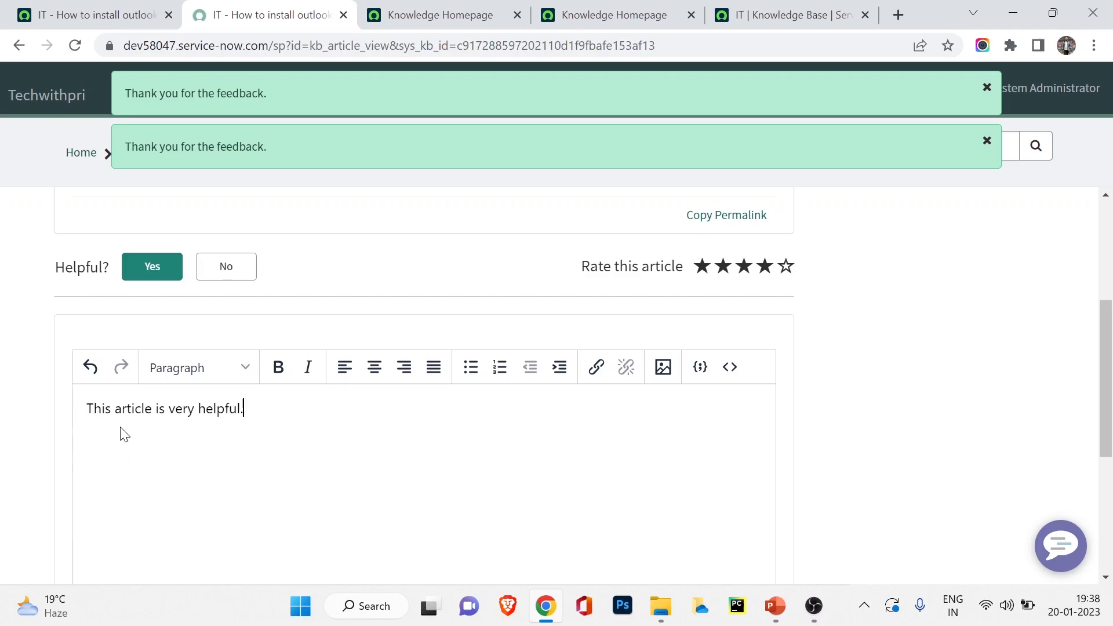
scroll(236, 377, "down", 5)
left_click(748, 547)
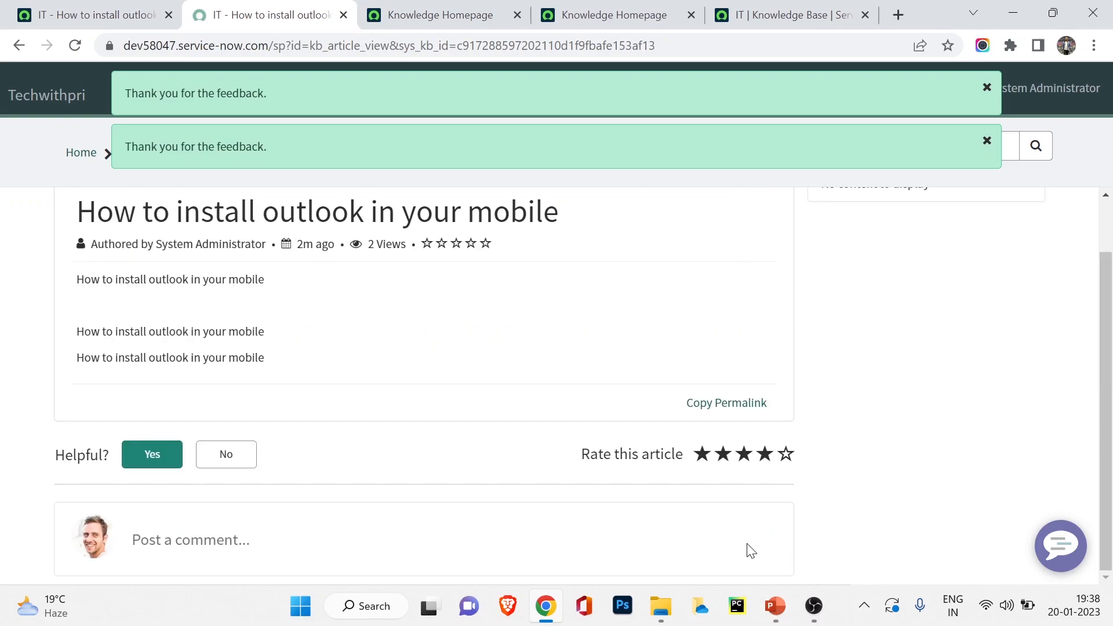
scroll(752, 550, "down", 3)
scroll(703, 512, "up", 4)
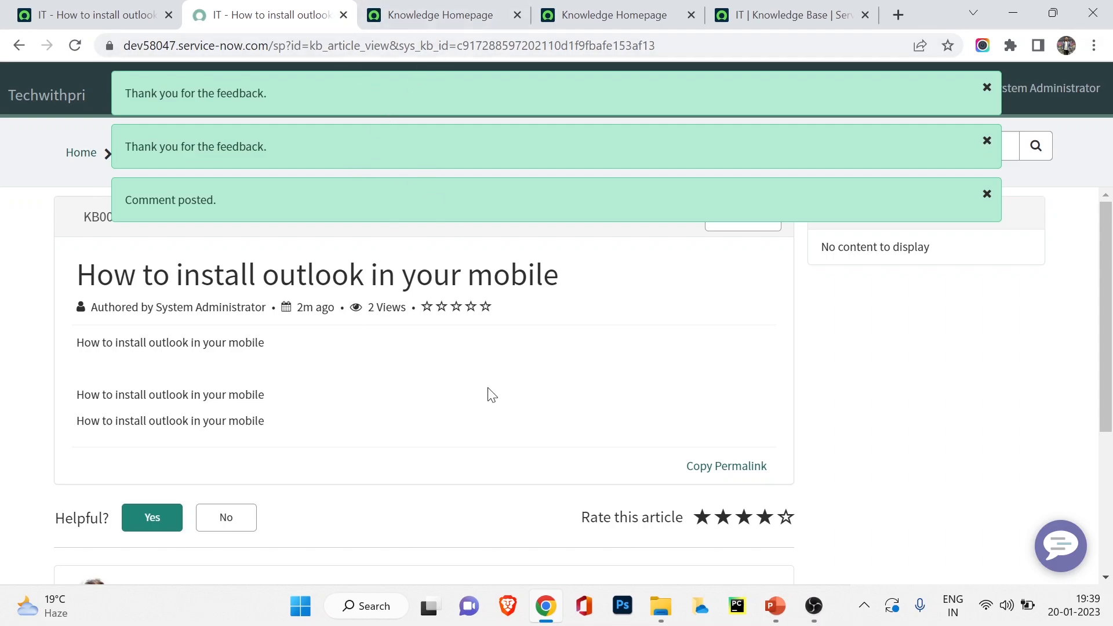
Return to the main instance, open article KB0010003 from the list of all knowledge articles, and show its feedback entries
left_click(86, 14)
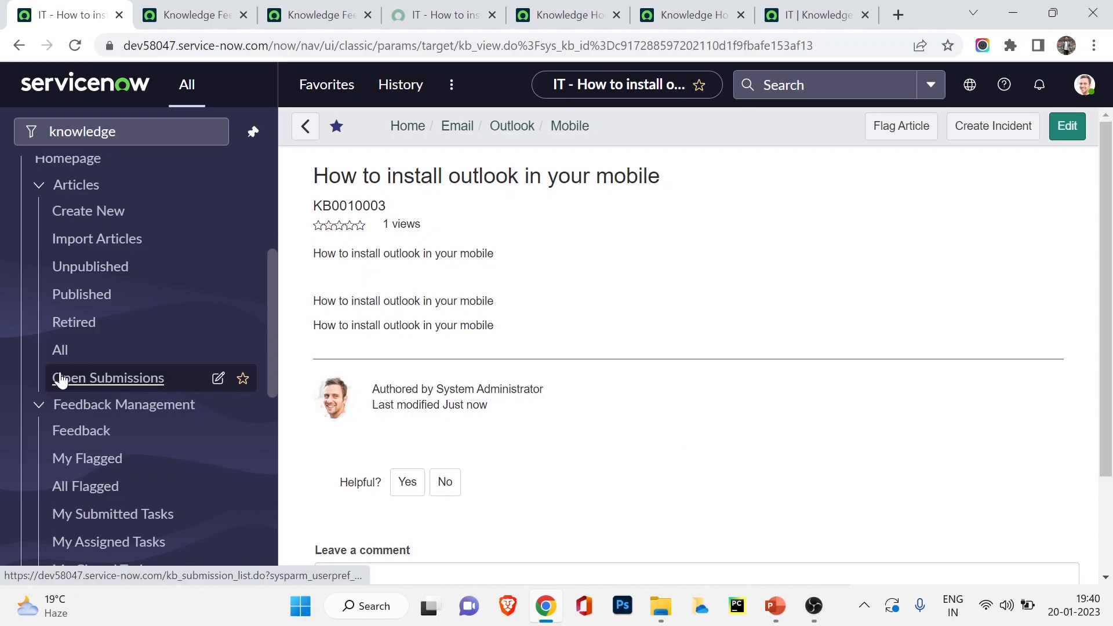
left_click(64, 356)
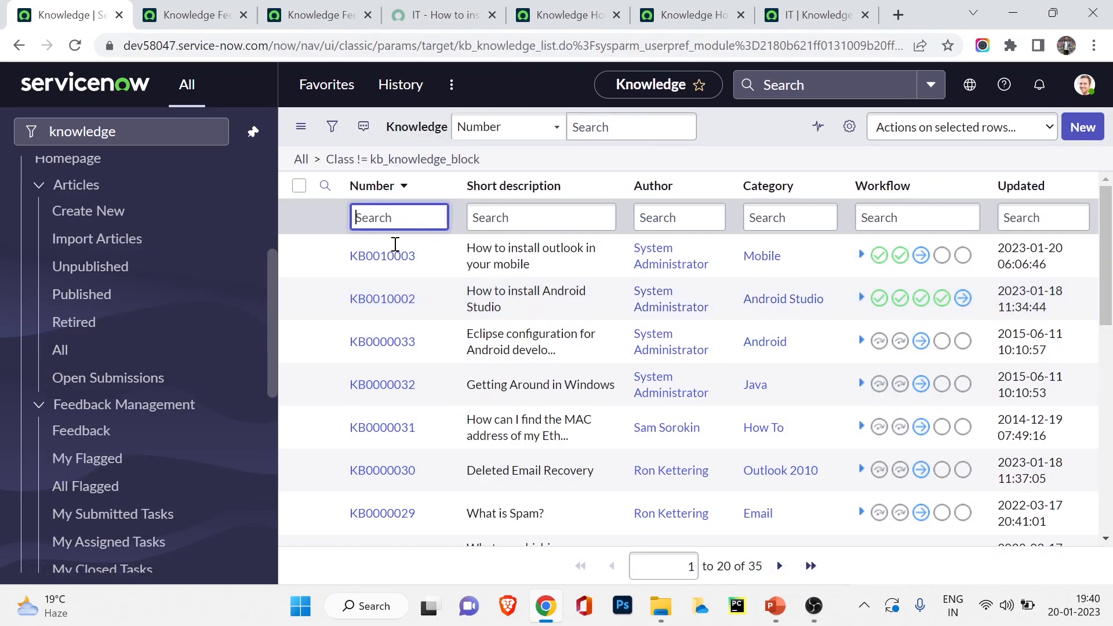
left_click(394, 256)
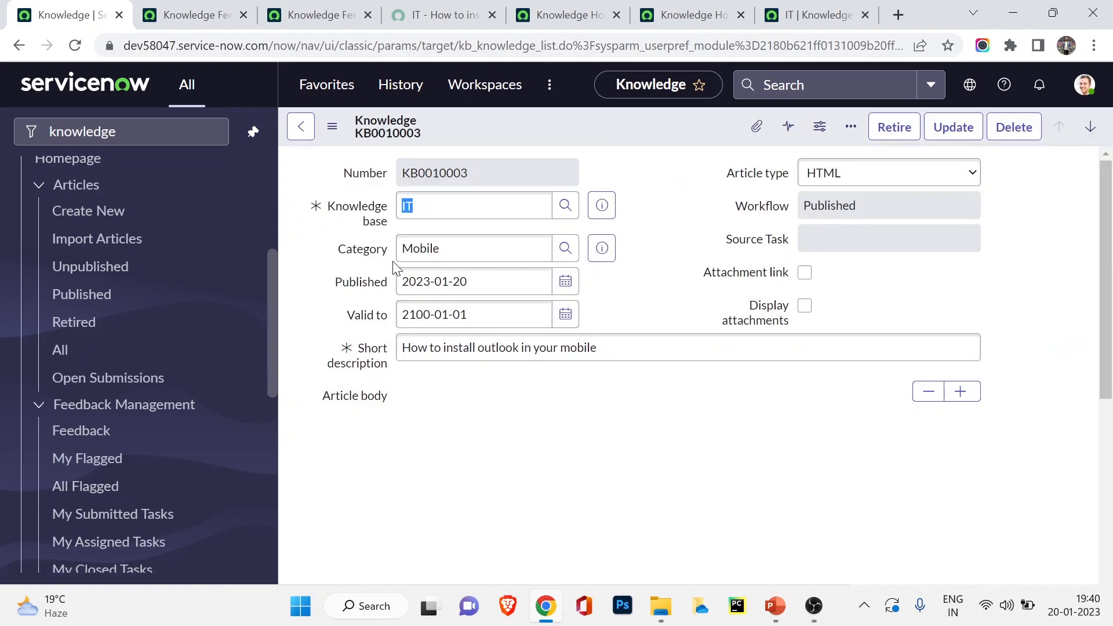
scroll(385, 301, "down", 8)
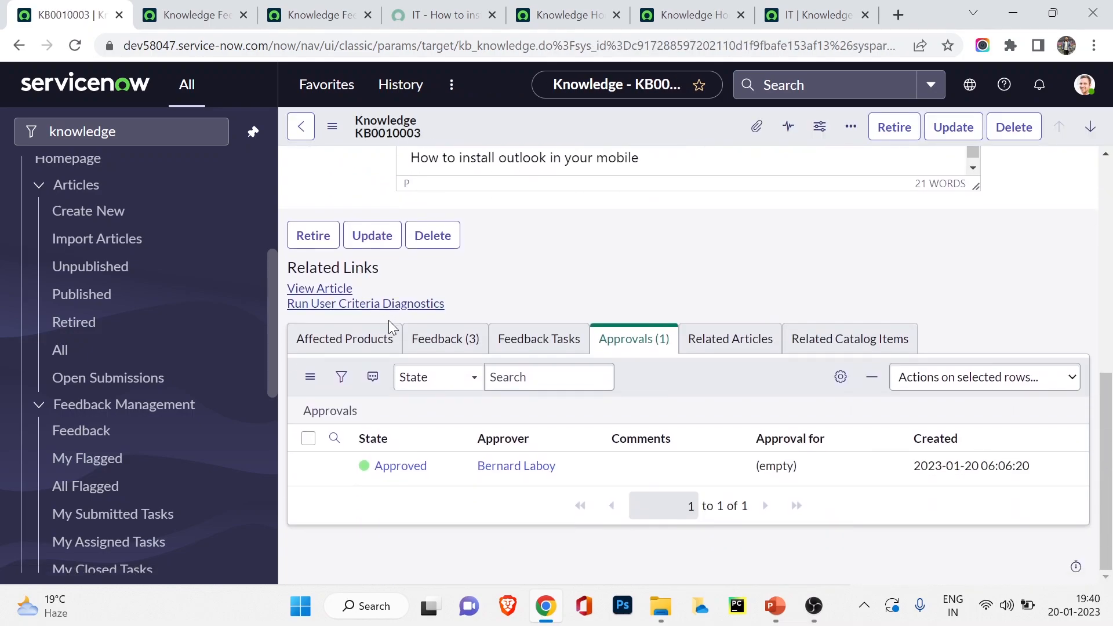
left_click(473, 343)
scroll(510, 283, "down", 2)
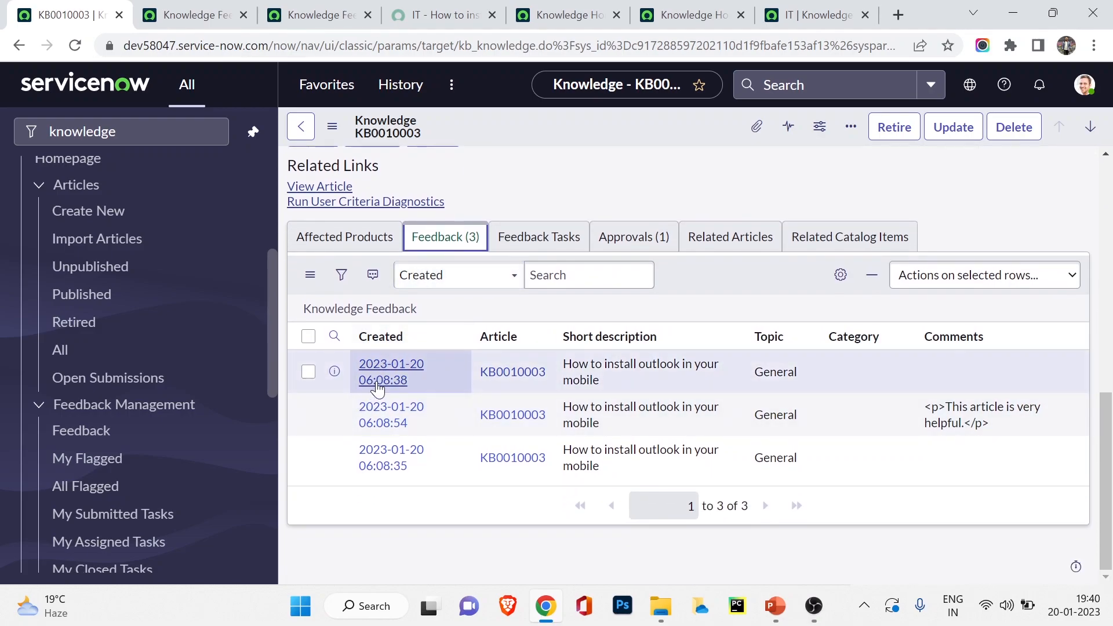
Open each of the article's feedback records in its own browser tab and close the two older Knowledge Feedback tabs
middle_click(378, 379)
left_click(213, 14)
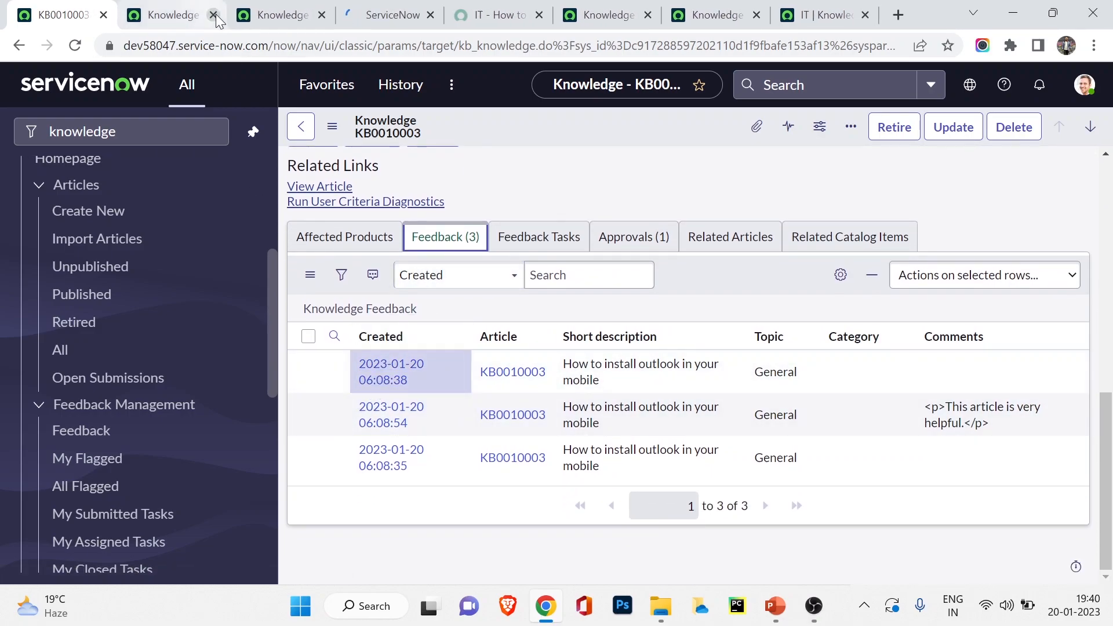
left_click(213, 15)
middle_click(407, 425)
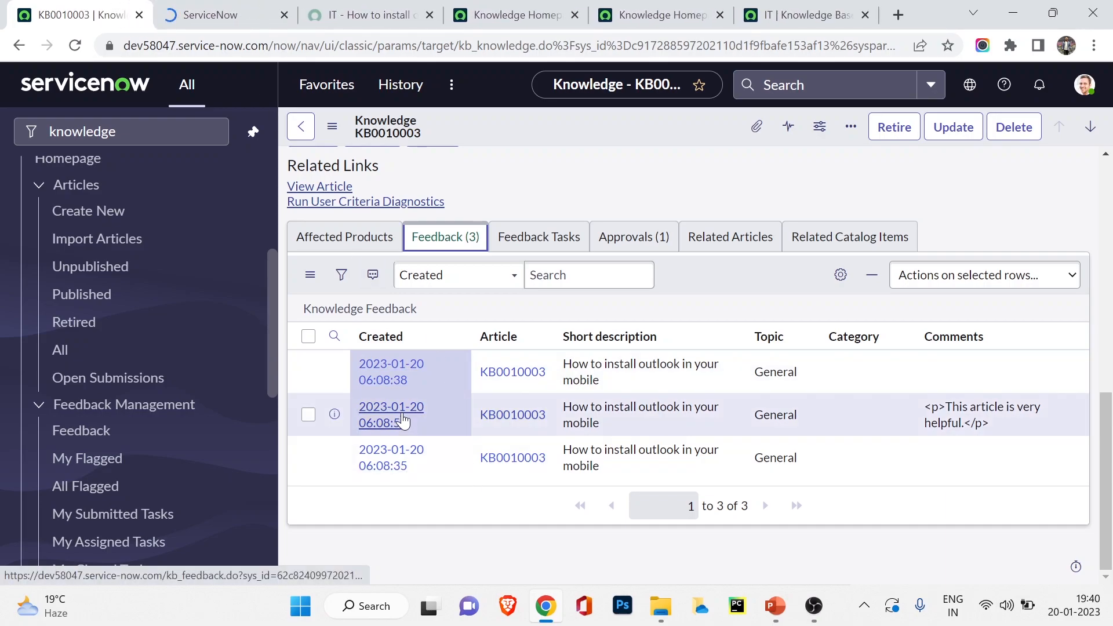
middle_click(393, 465)
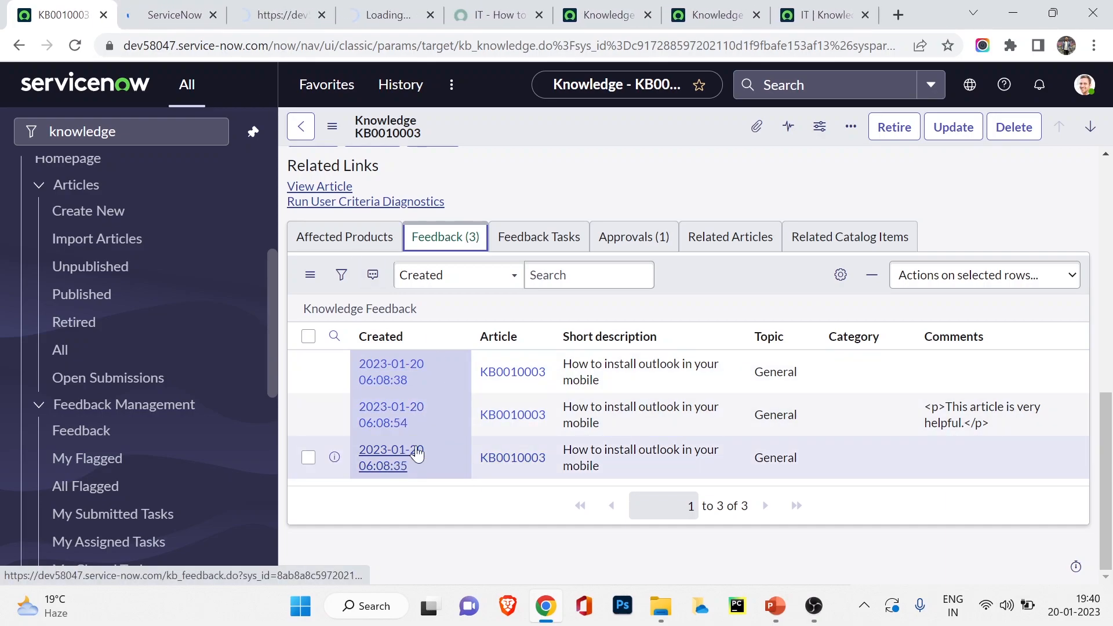
Examine the rating, comment and usefulness values in the opened feedback records, and return to the article record's feedback list
left_click(152, 12)
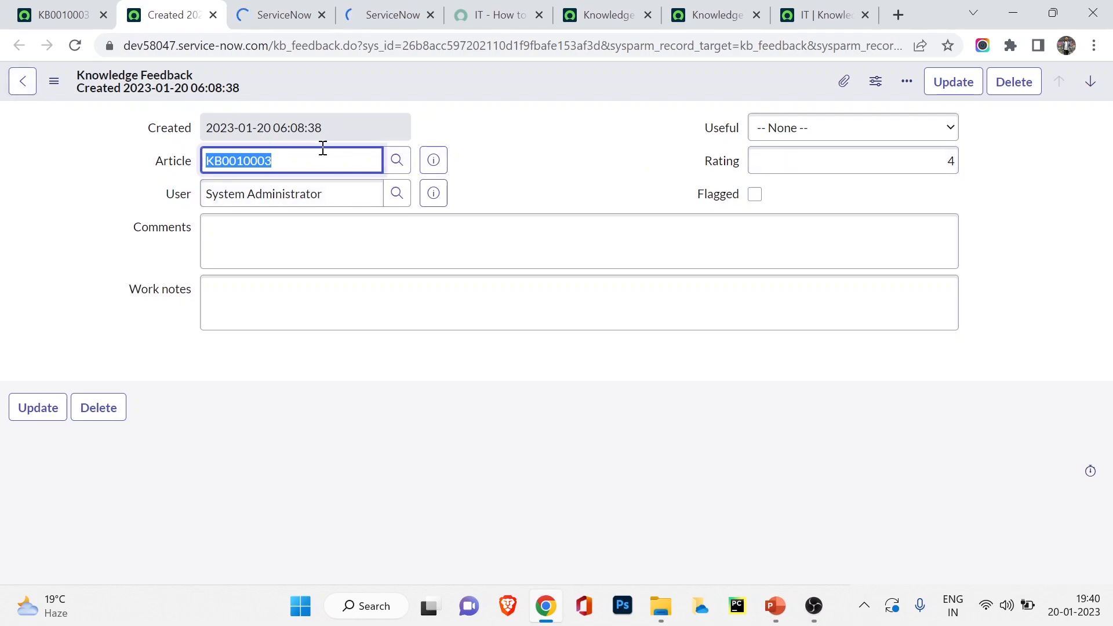
left_click(269, 3)
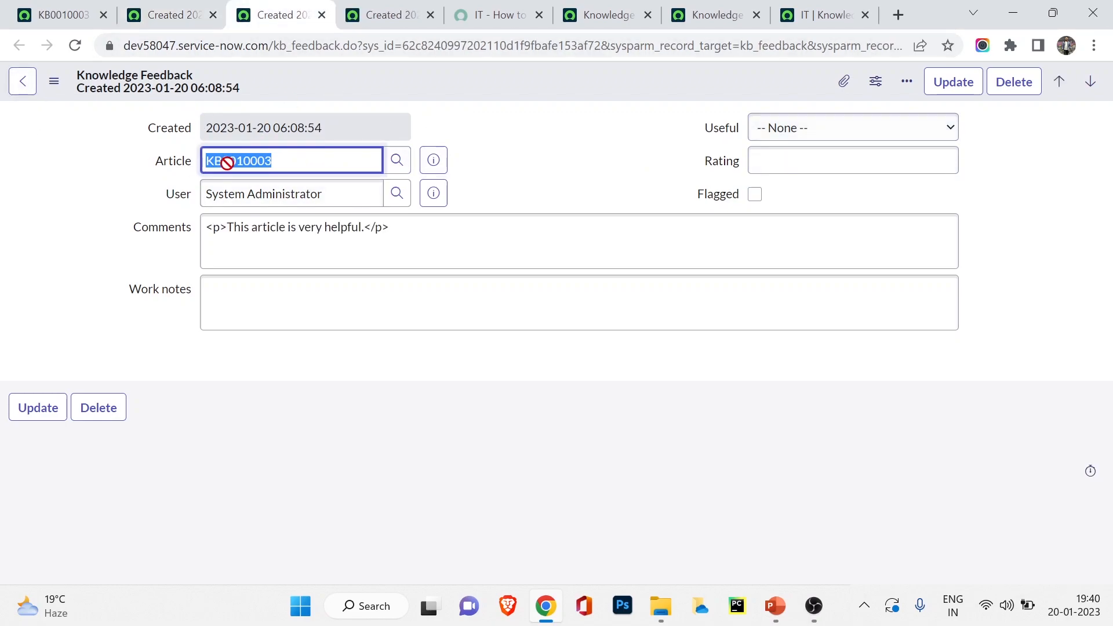
left_click_drag(227, 226, 417, 221)
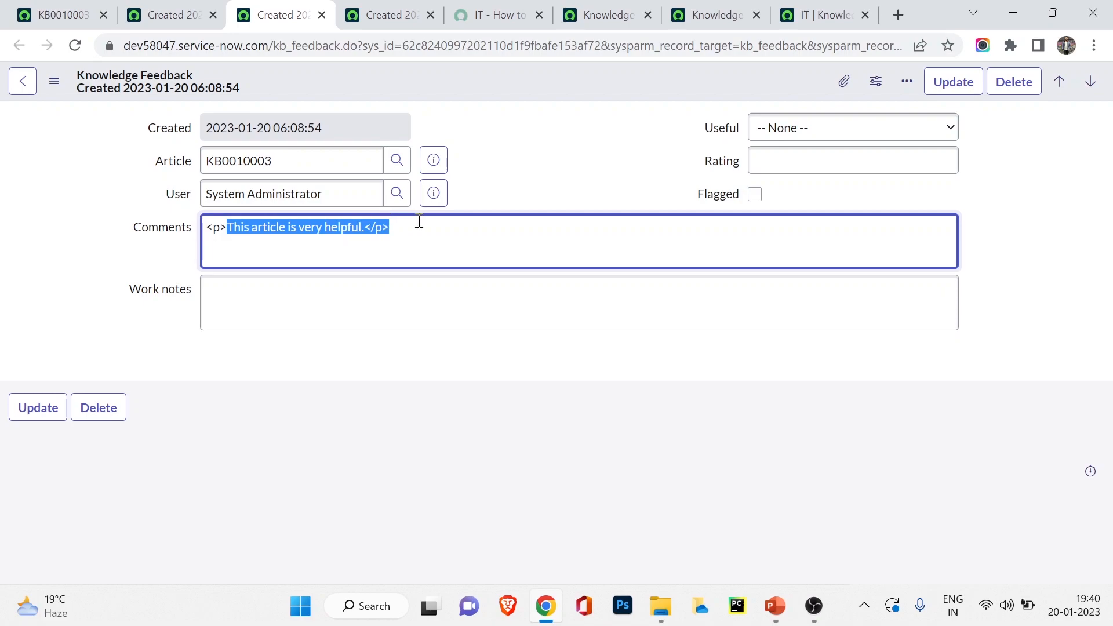
left_click(397, 23)
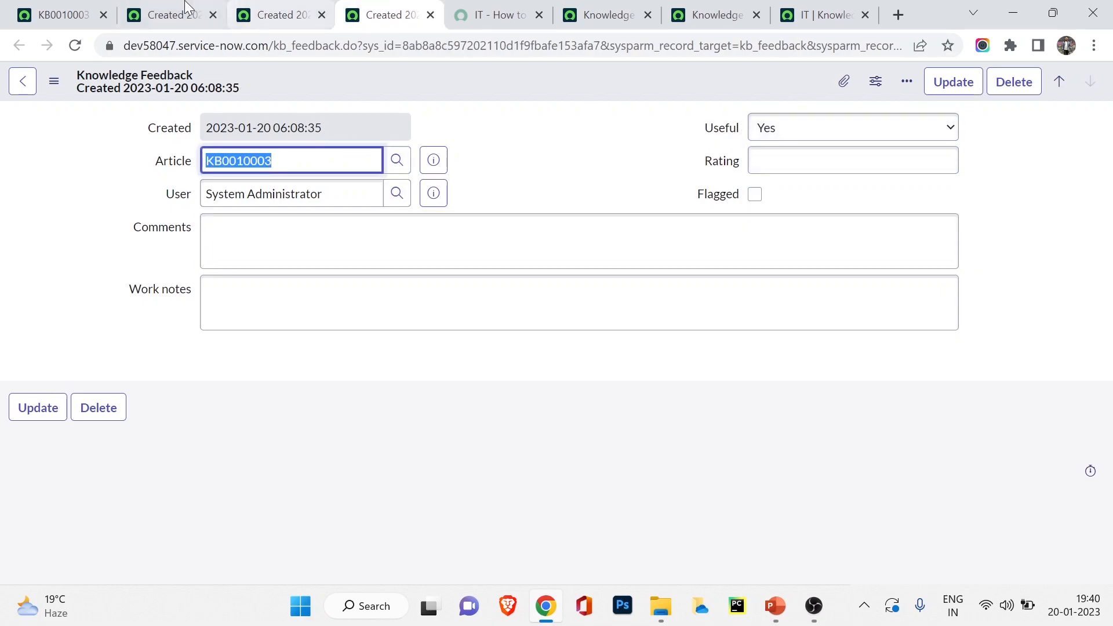
left_click(61, 14)
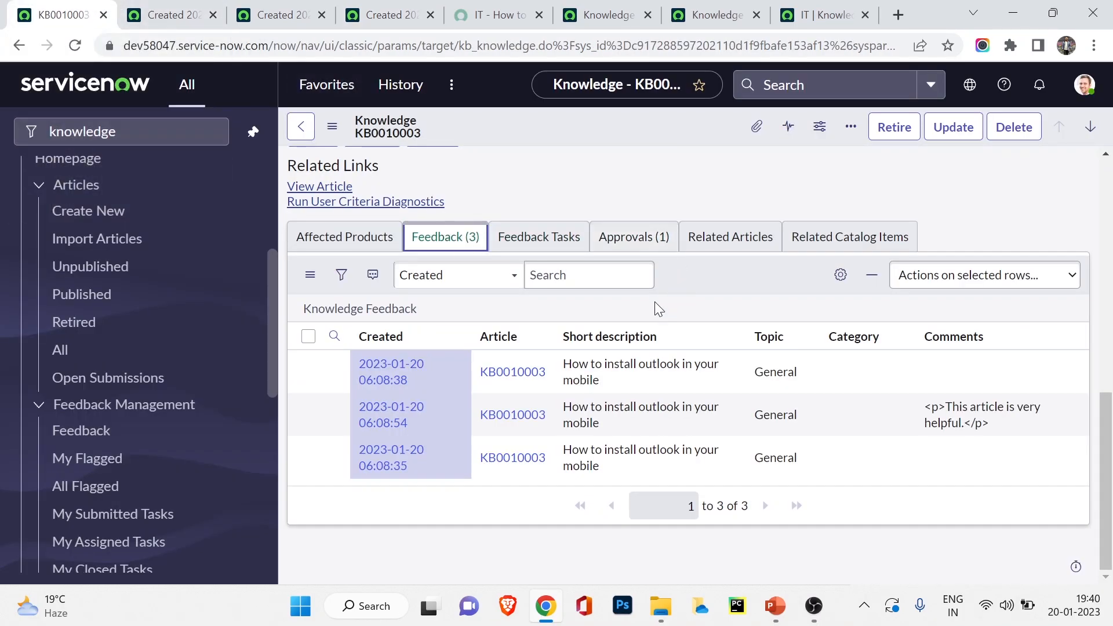
scroll(539, 363, "up", 10)
scroll(613, 265, "down", 10)
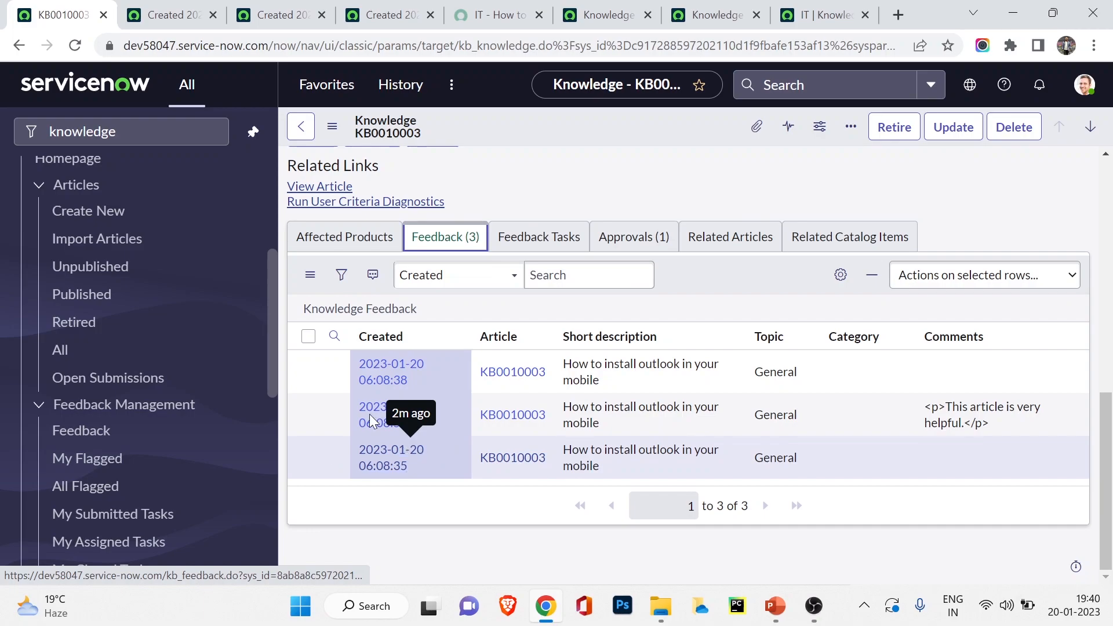
scroll(82, 348, "down", 3)
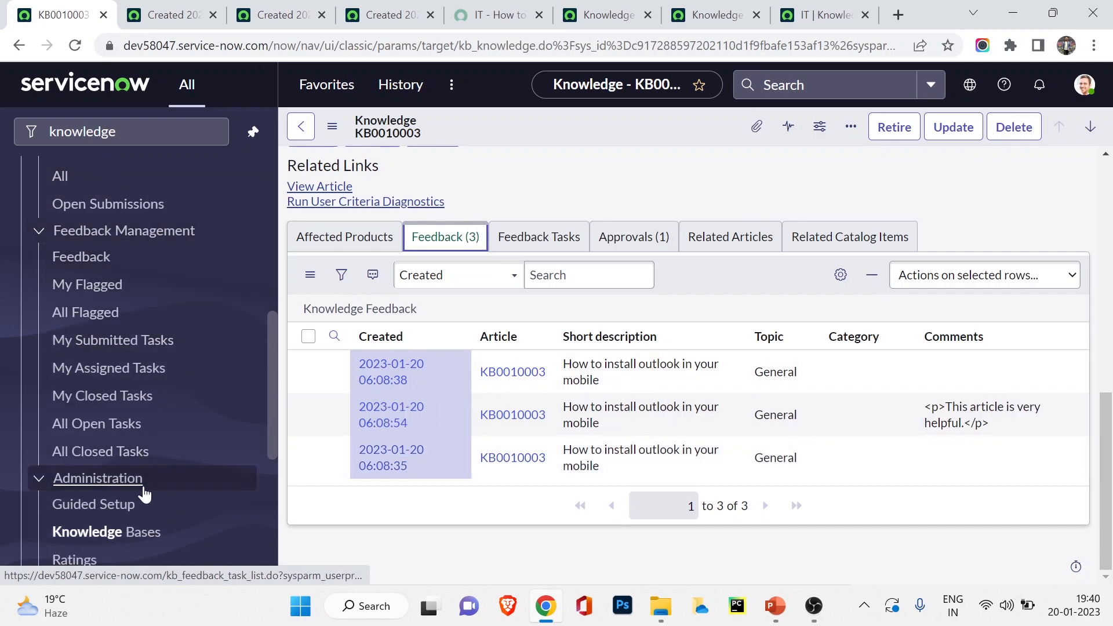
scroll(62, 432, "down", 5)
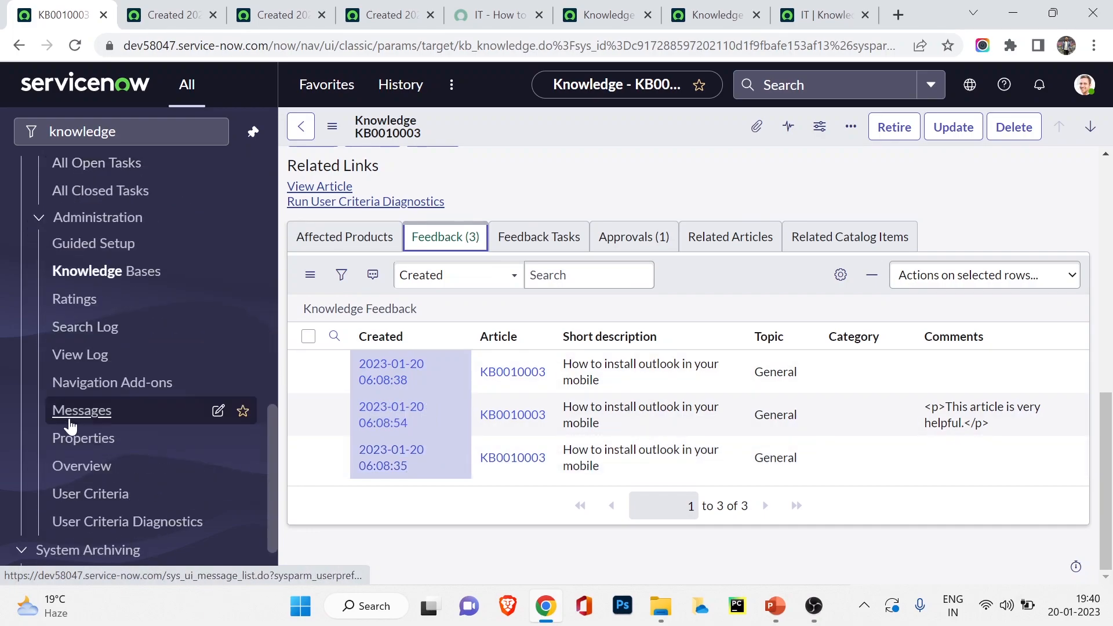
left_click(74, 298)
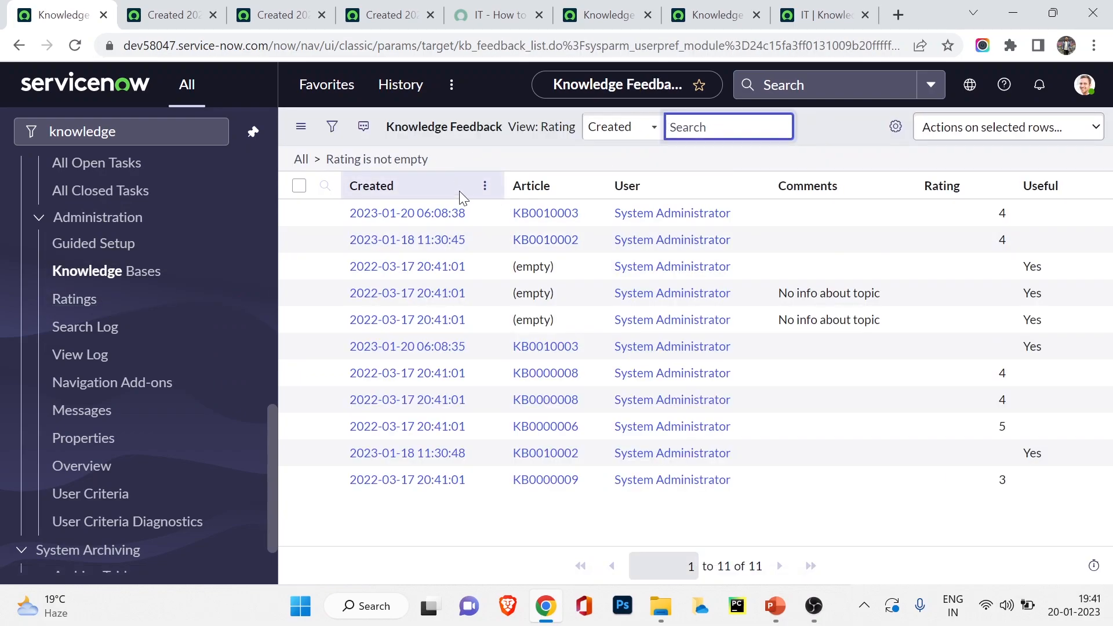
left_click(421, 214)
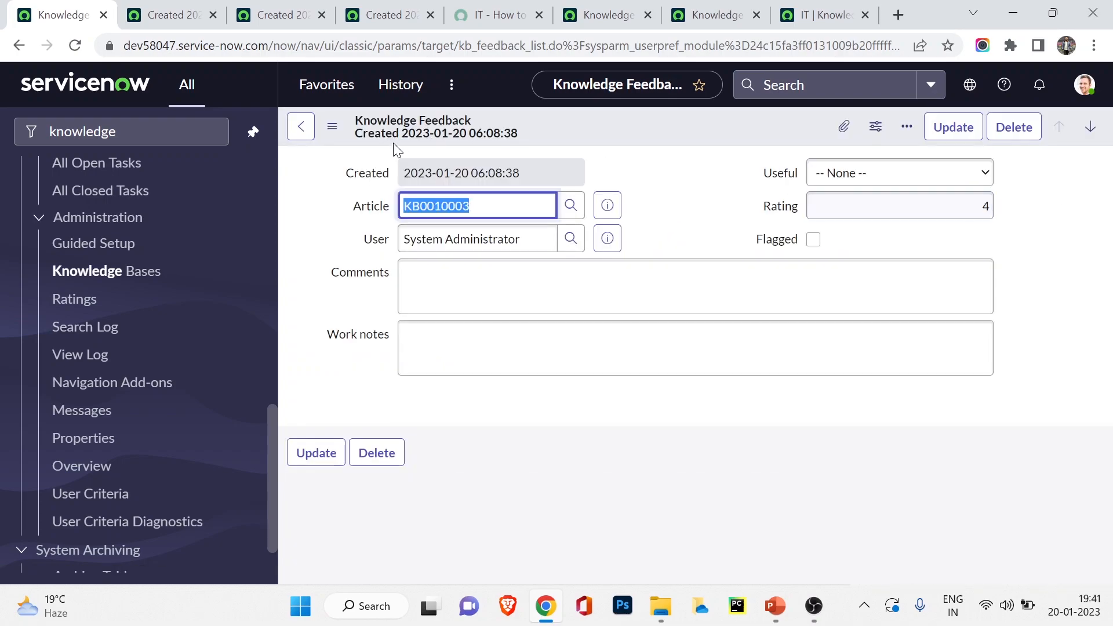
left_click(303, 127)
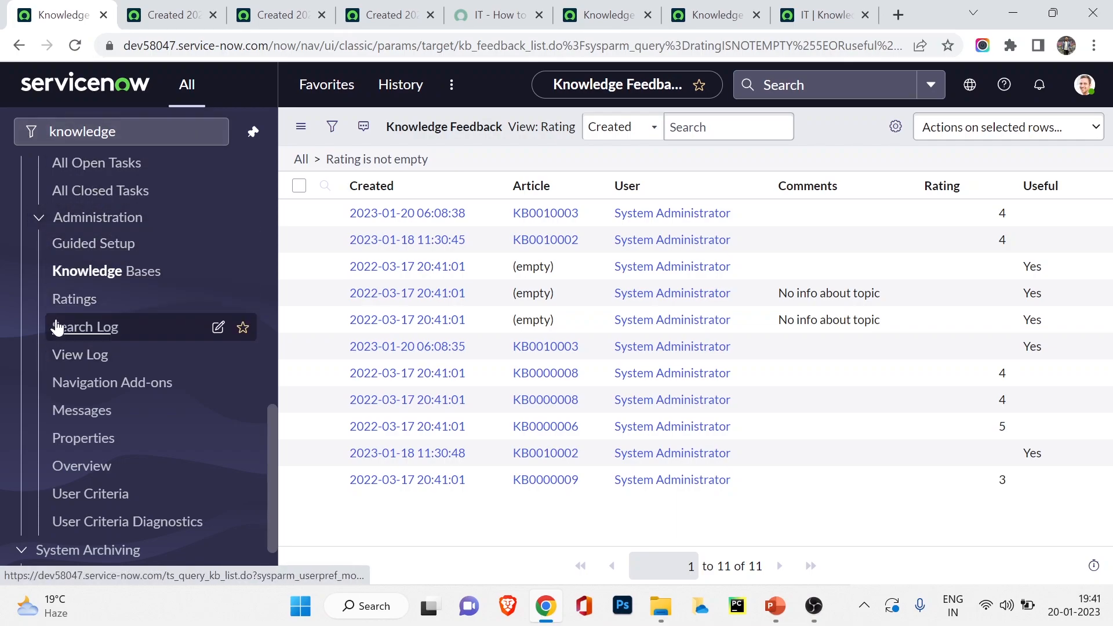
View the knowledge search log in a new browser tab, and close the three feedback record tabs after returning to the ratings list
middle_click(87, 326)
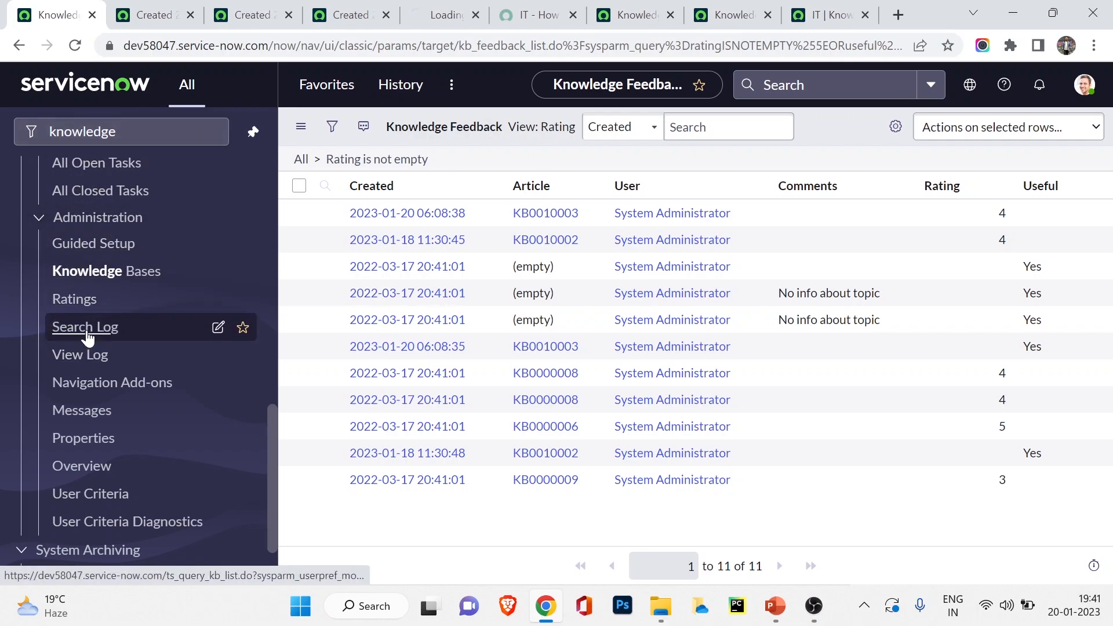
left_click(437, 8)
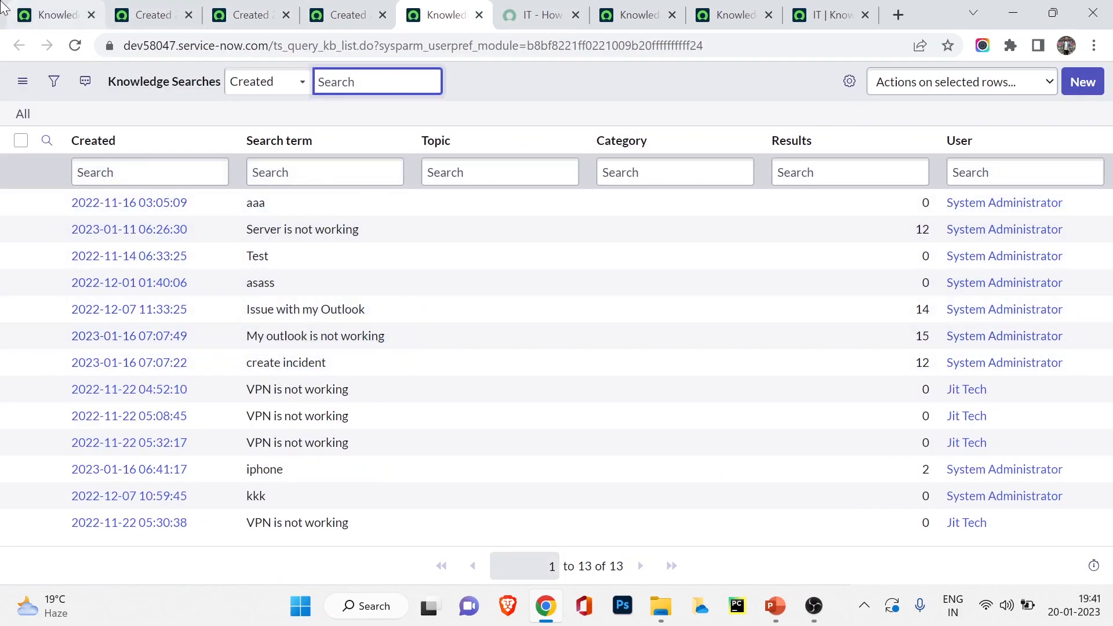
left_click(81, 16)
left_click(851, 88)
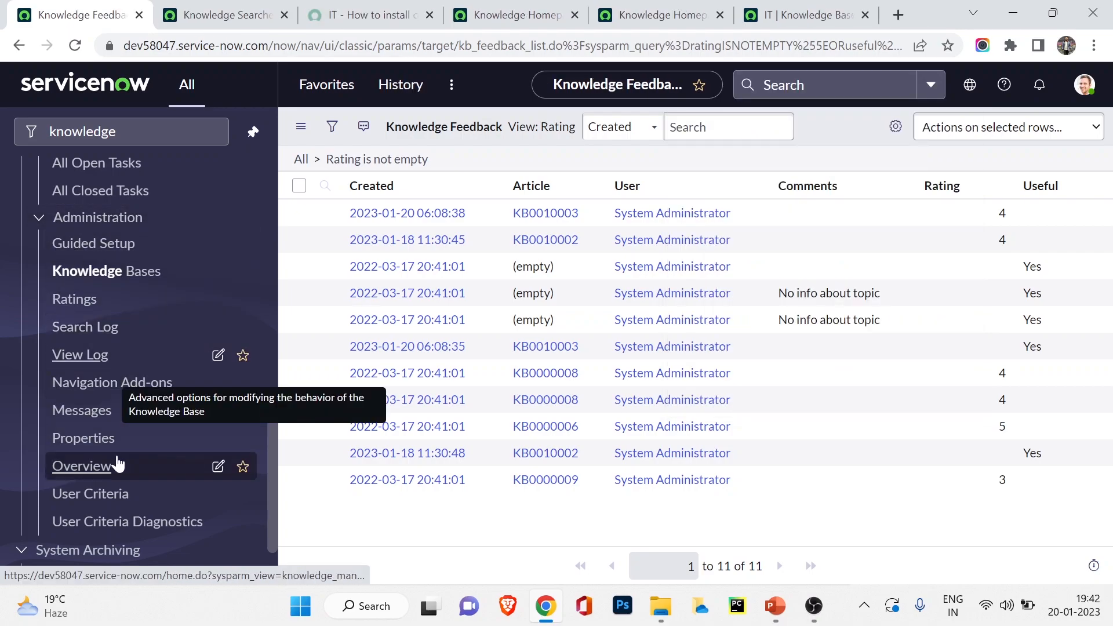
Open the user criteria records, view the blank form for a new criteria record, and return to the list without submitting
left_click(104, 500)
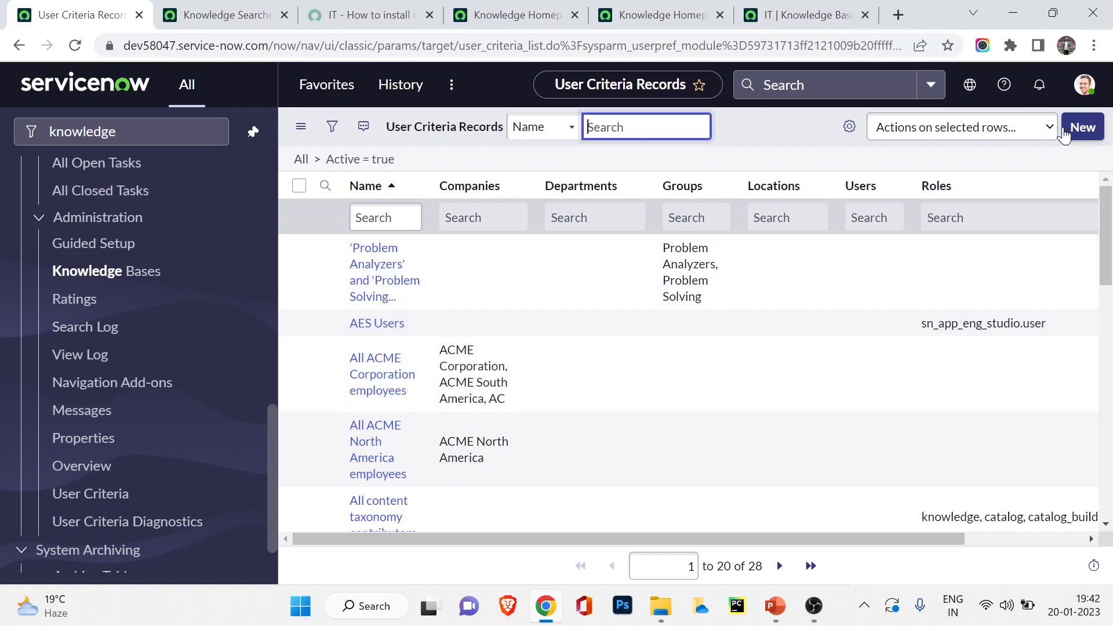
left_click(1070, 130)
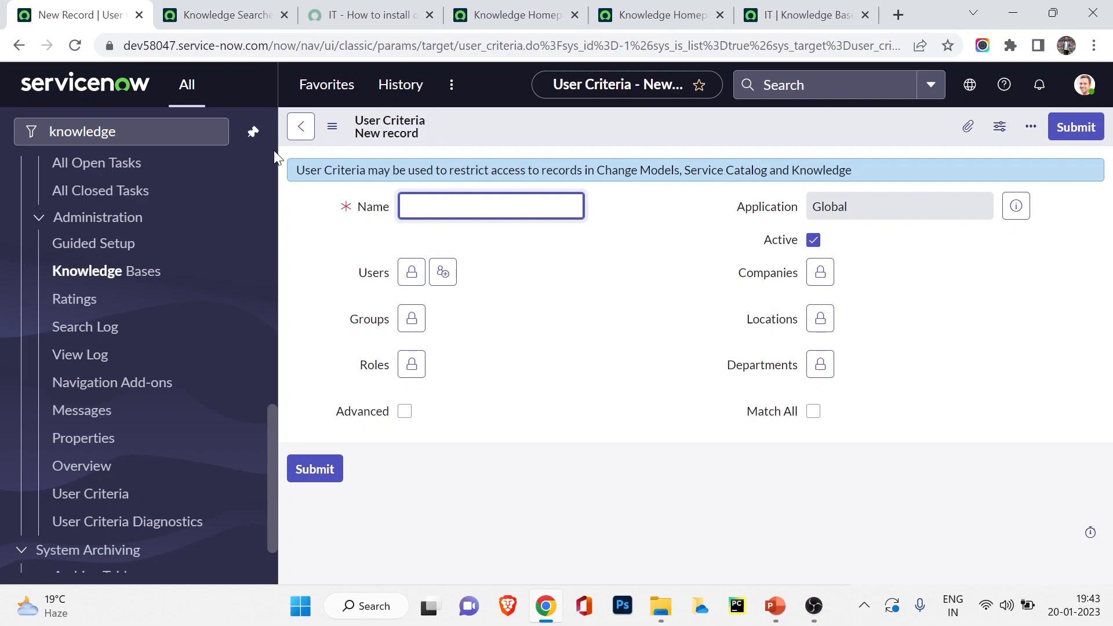
left_click(301, 126)
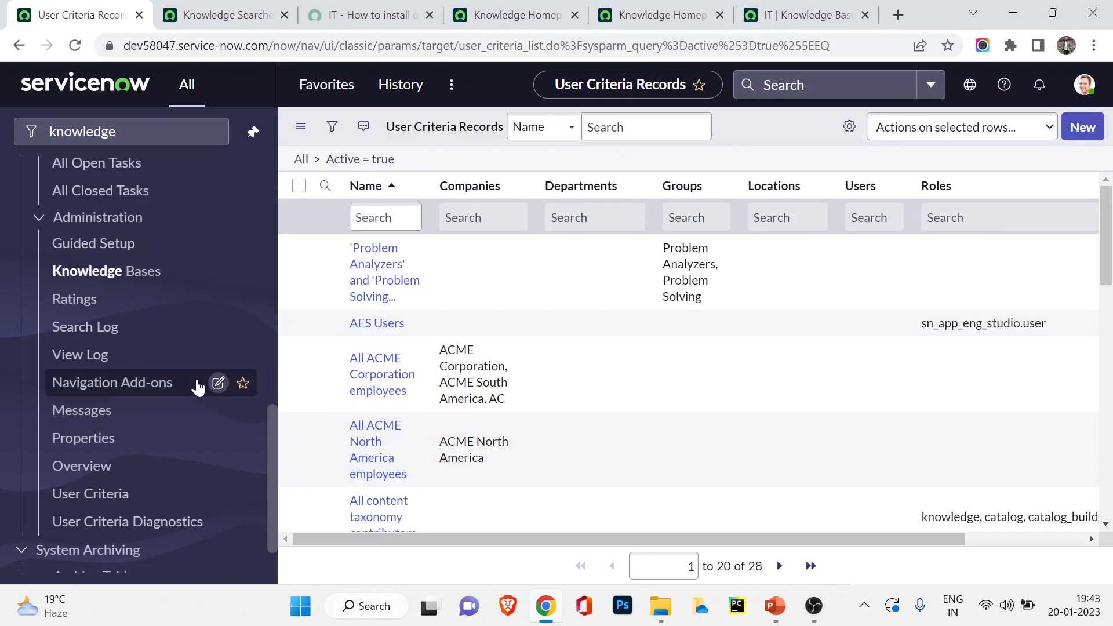
Reopen the published article KB0010003, "How to install outlook in your mobile", and retire it
scroll(199, 387, "up", 5)
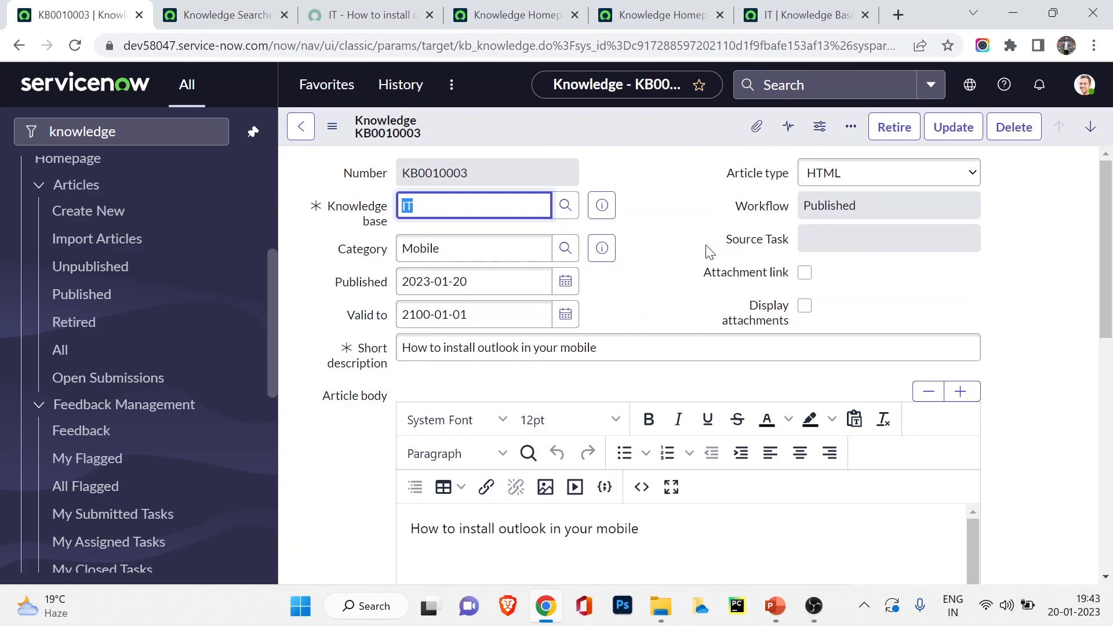
triple_click(555, 356)
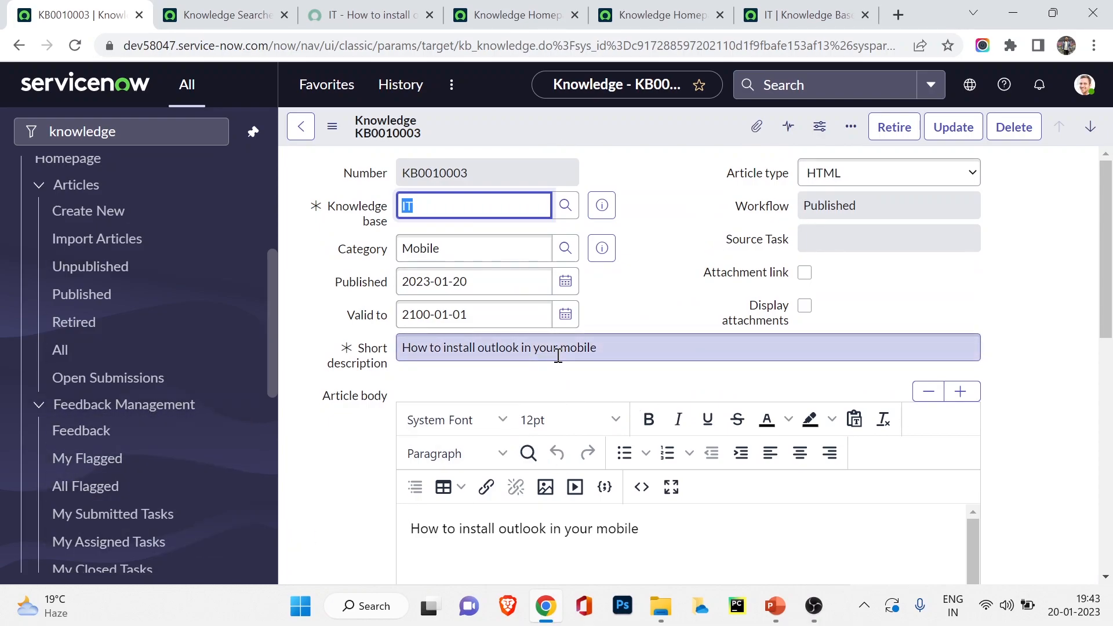
left_click(506, 346)
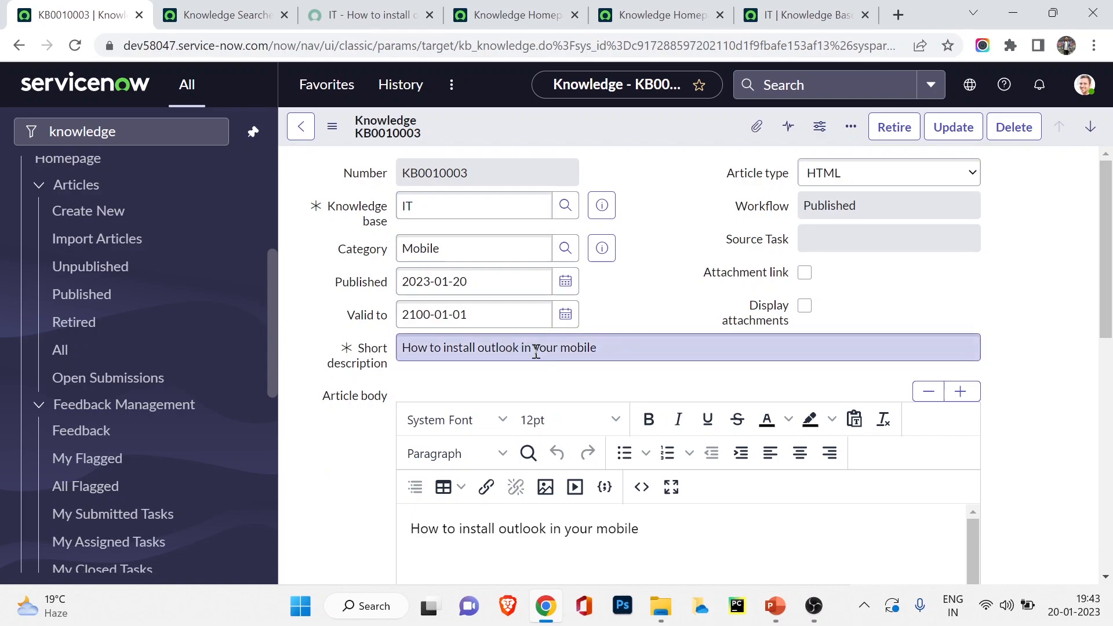
triple_click(537, 350)
left_click(621, 308)
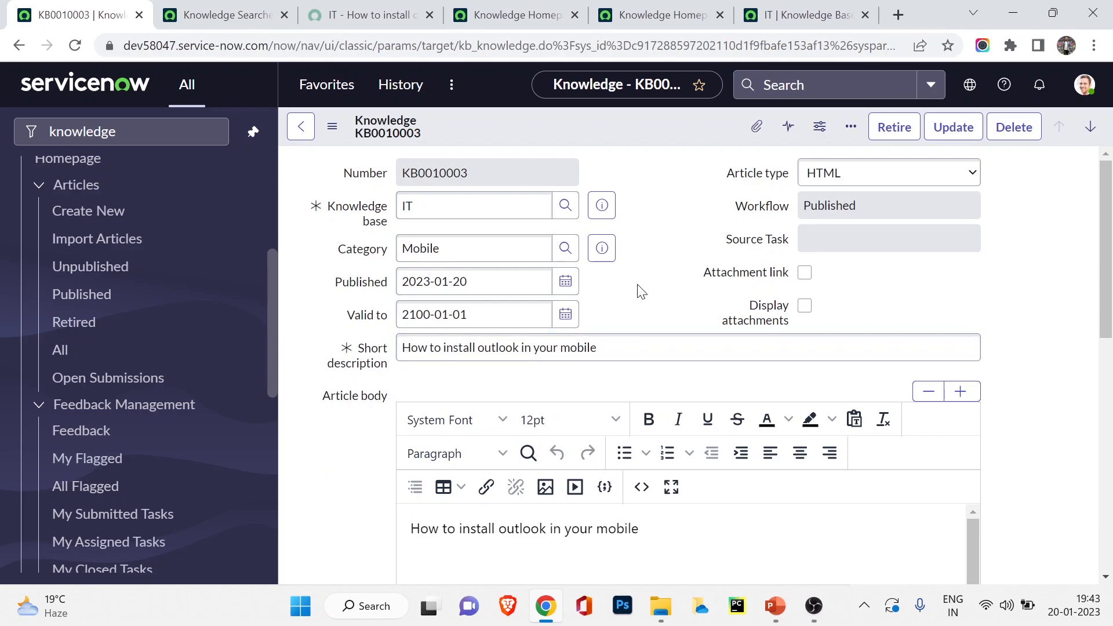
left_click(882, 132)
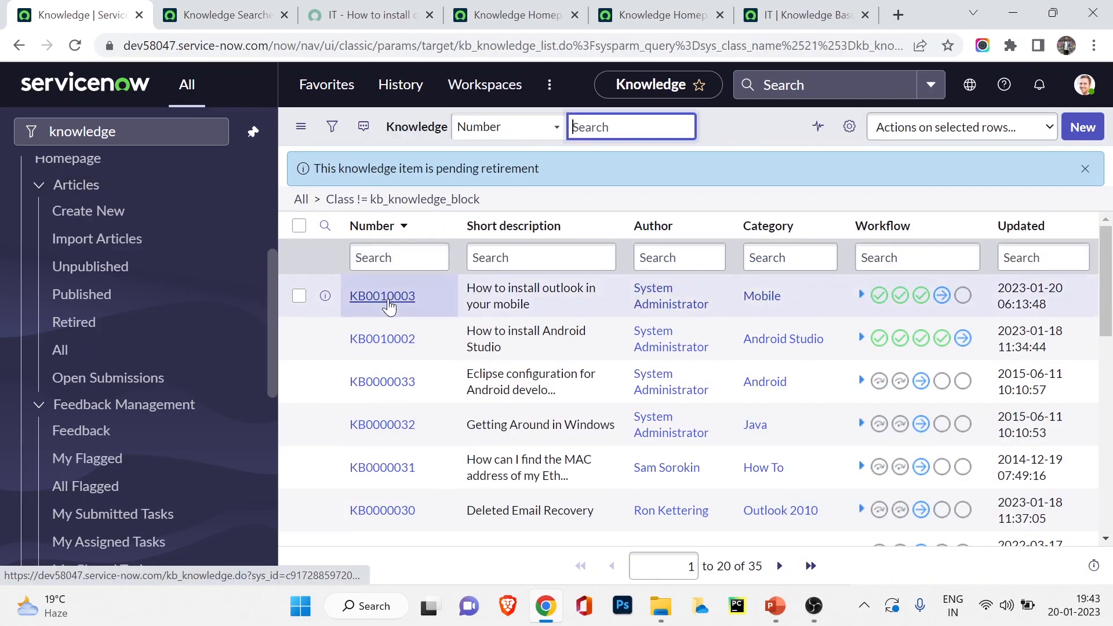
Expand the workflow stages of KB0010003 in the article list, and open the article to show its approvals
left_click(862, 295)
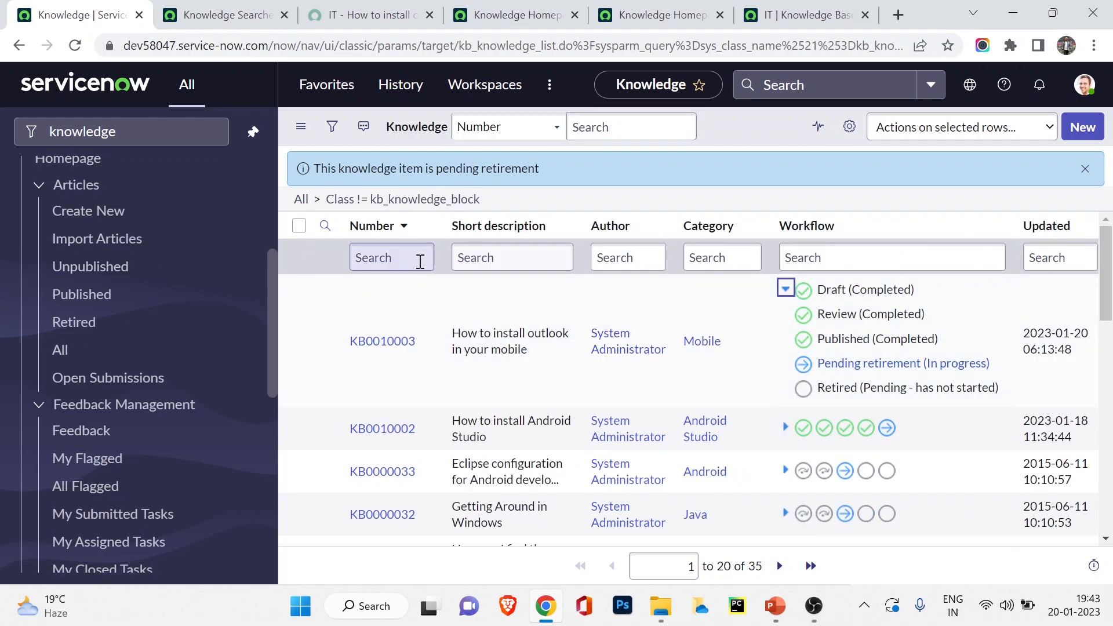
left_click(375, 341)
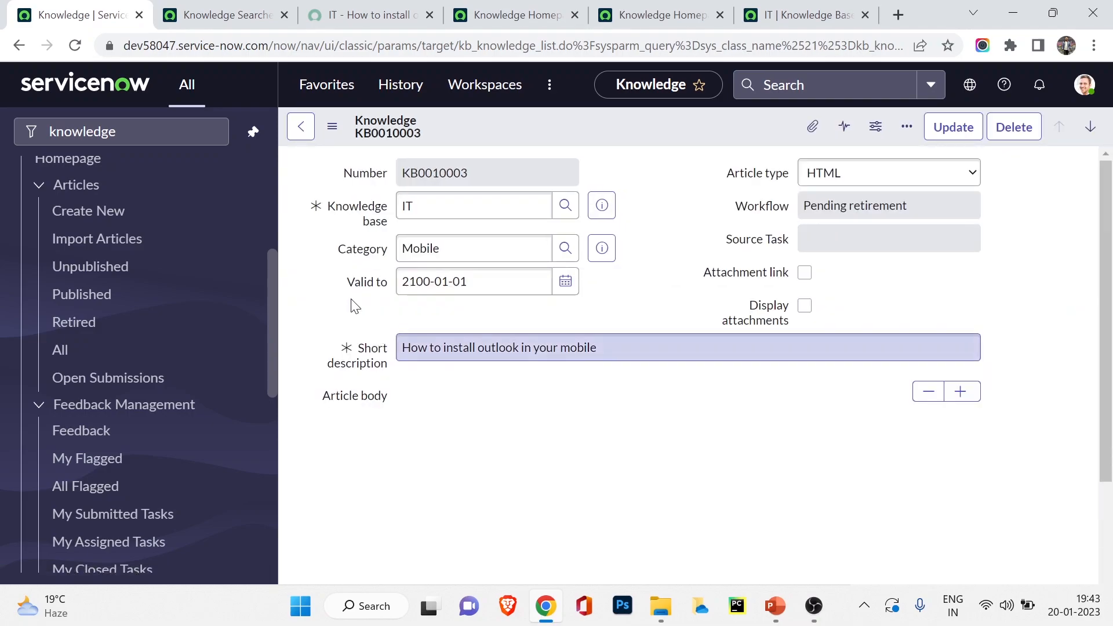
scroll(336, 293, "down", 10)
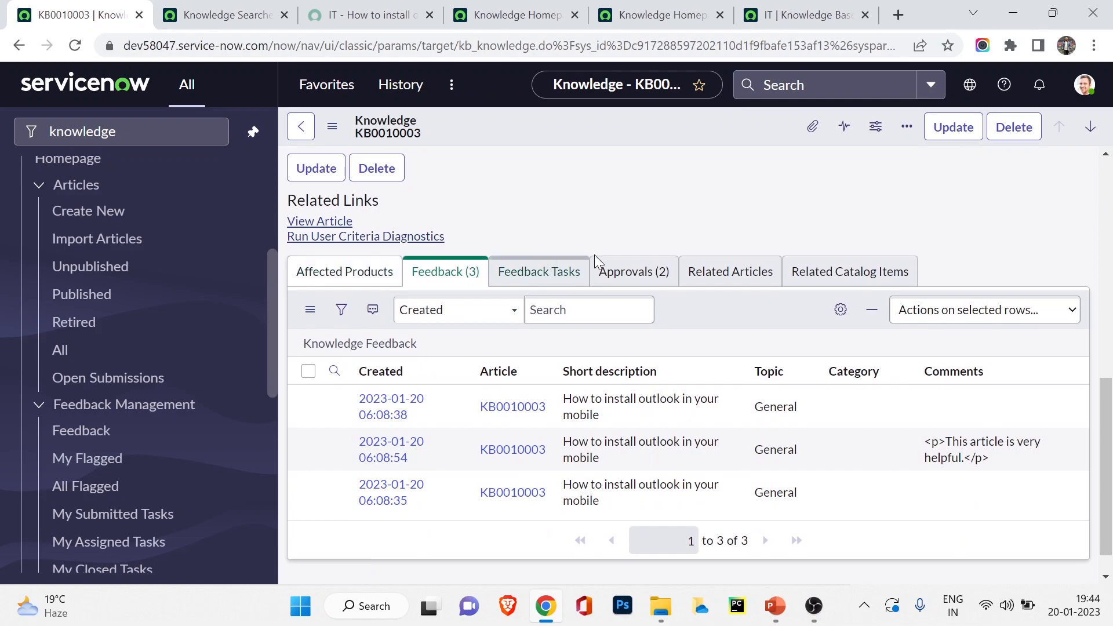
left_click(597, 264)
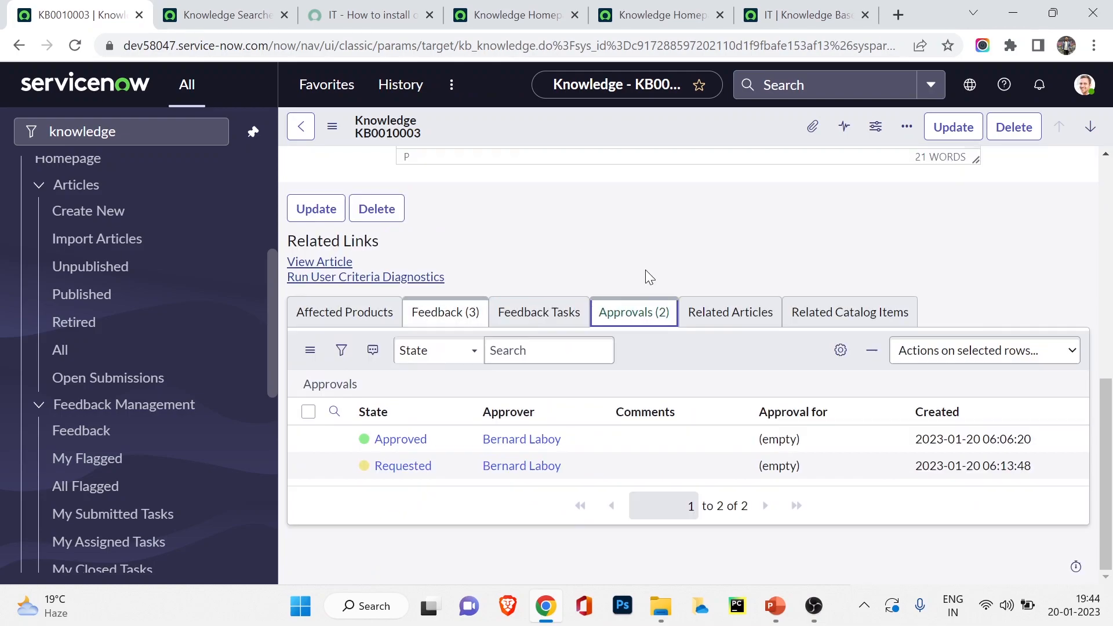
Approve the requested retirement approval for article KB0010003
right_click(408, 468)
left_click(451, 435)
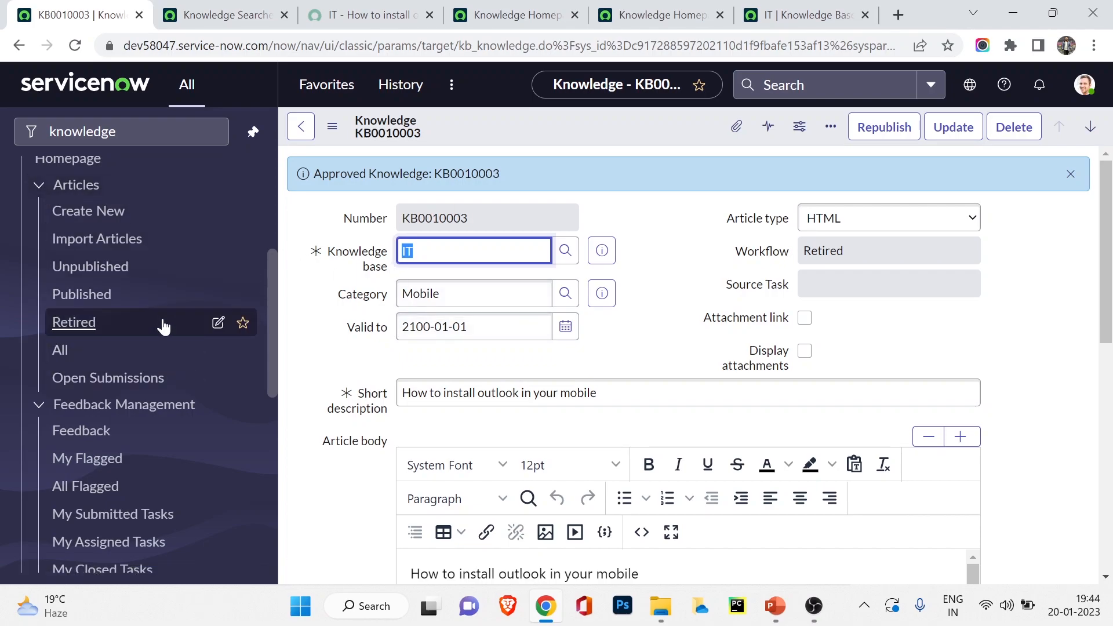
scroll(163, 324, "down", 3)
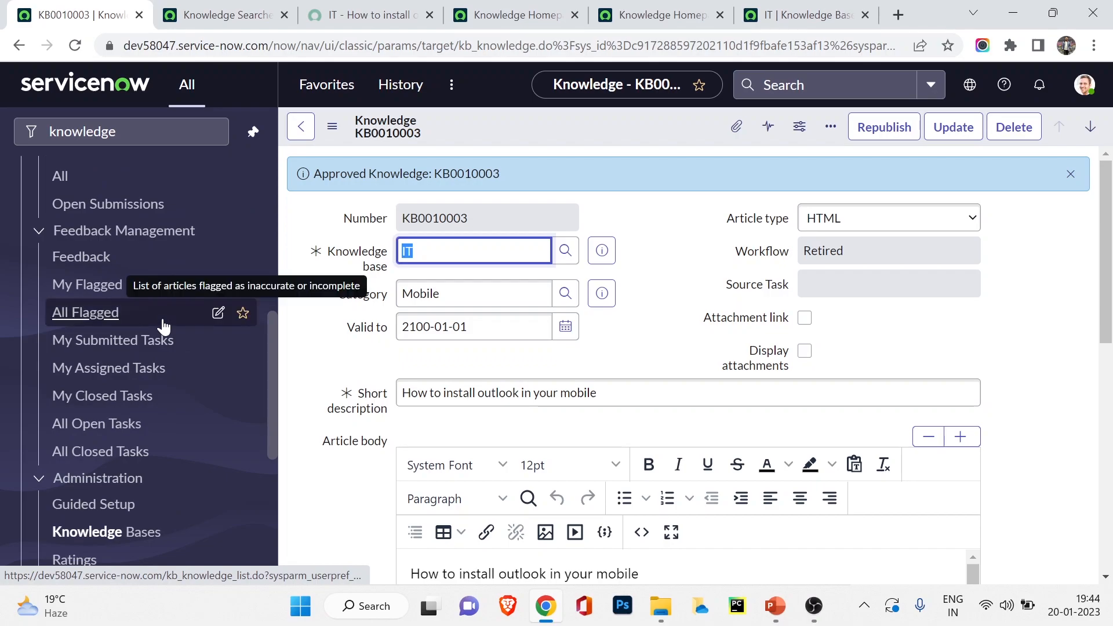